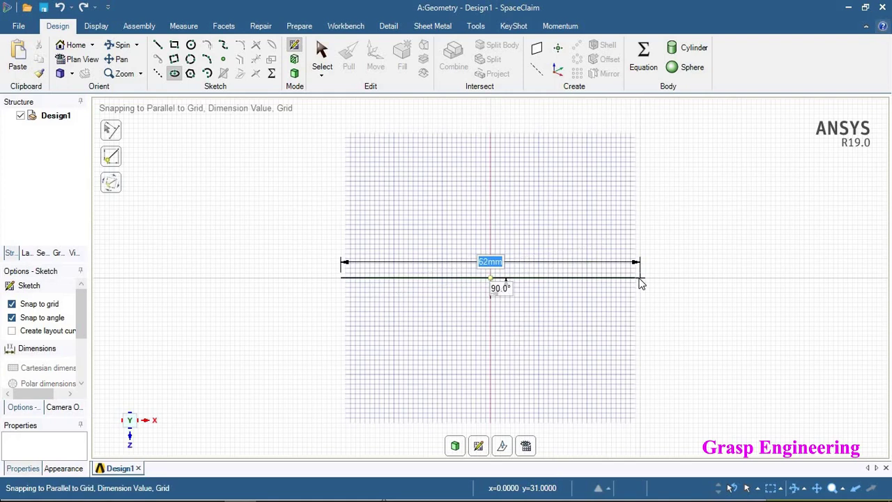
Step: Draw an ellipse centred on the origin with a 1000 mm horizontal major axis and a 500 mm minor axis
{"action": "type", "text": "1000"}
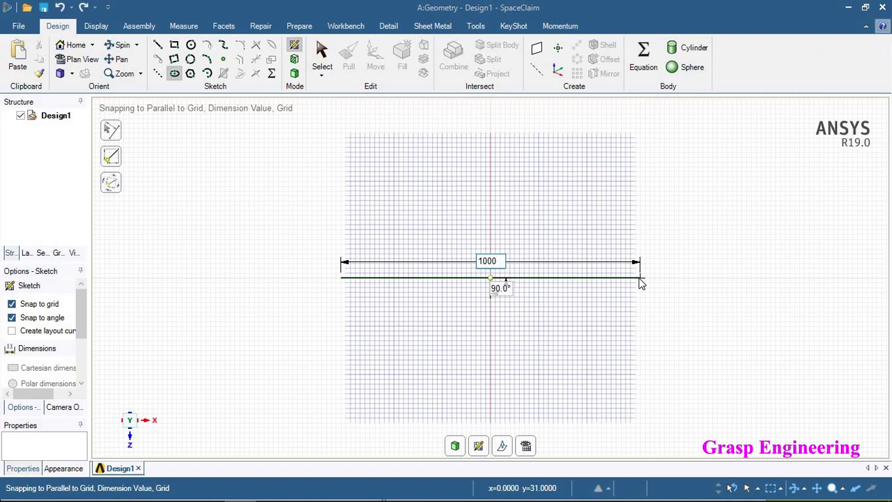
{"action": "key", "text": "Return"}
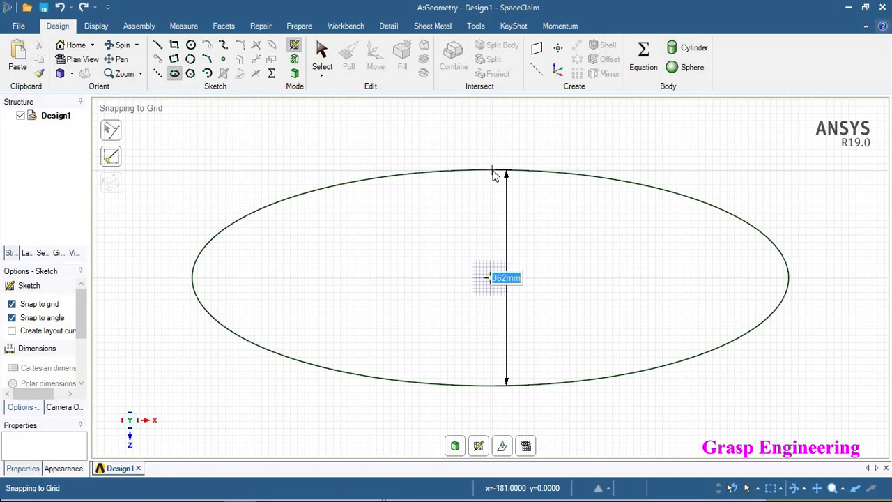
{"action": "type", "text": "500"}
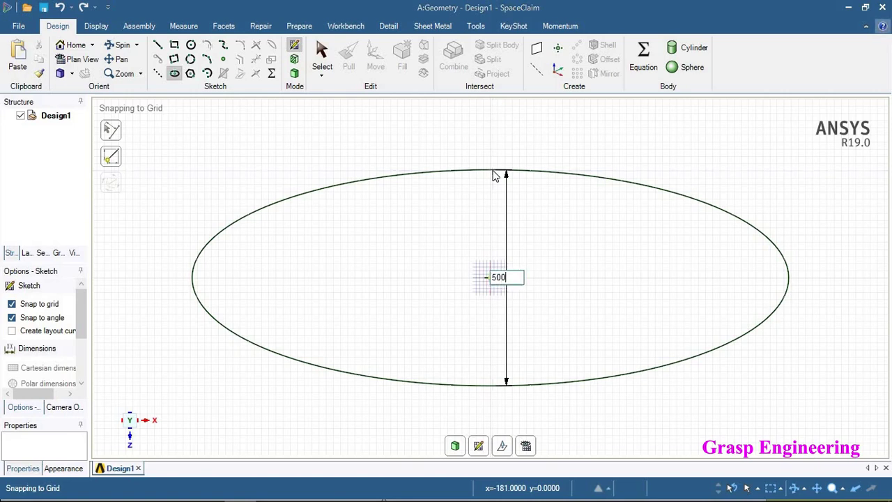
{"action": "key", "text": "Return"}
{"action": "left_click", "coordinate": [491, 128]}
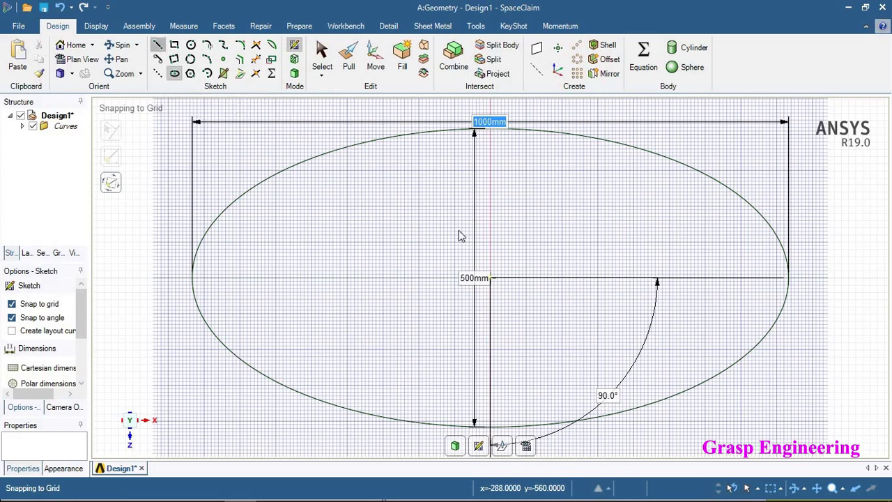
Step: Draw two lines from the ellipse's centre, one 250 mm up to its top and one 500 mm to its right end
{"action": "left_click", "coordinate": [158, 45]}
{"action": "left_click", "coordinate": [491, 278]}
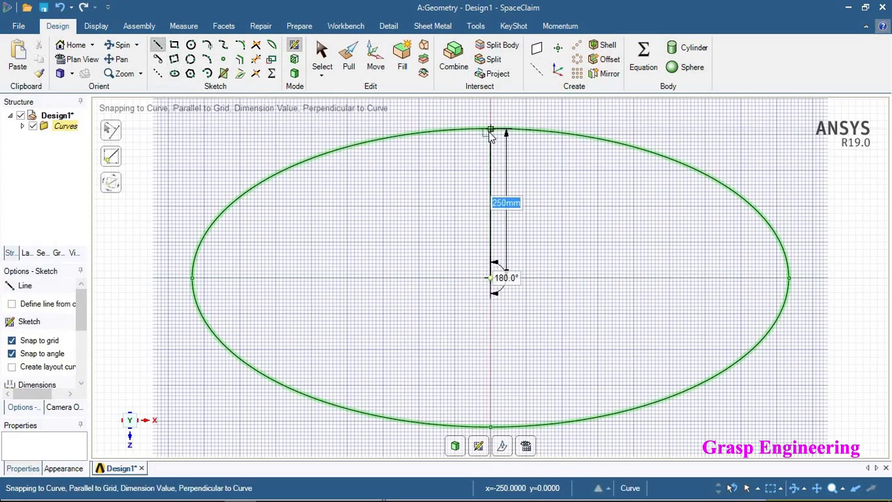
{"action": "left_click", "coordinate": [491, 130]}
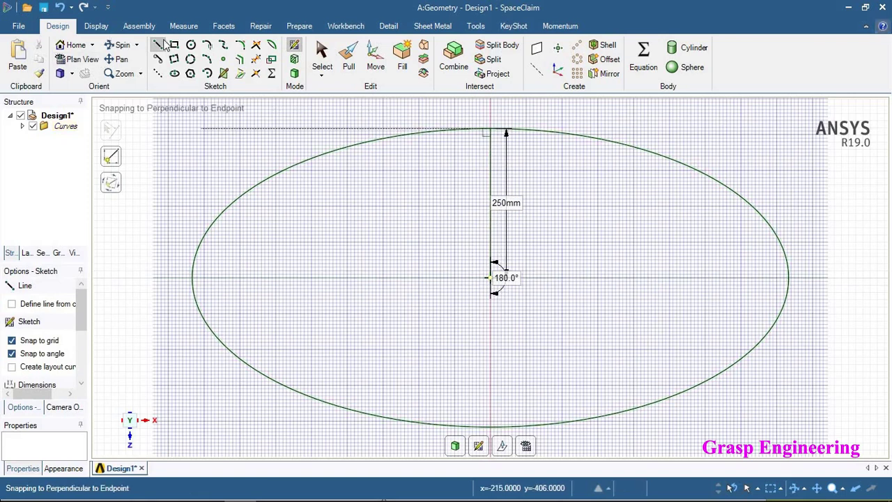
{"action": "left_click", "coordinate": [328, 58]}
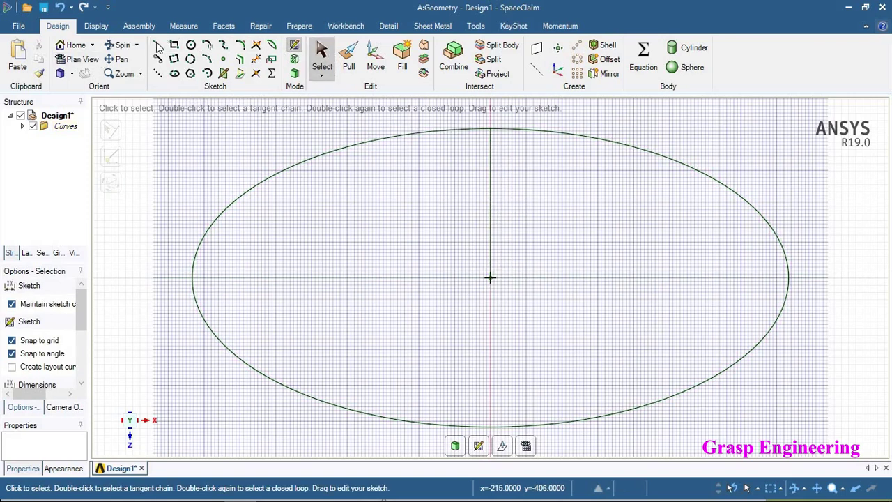
{"action": "key", "text": "l"}
{"action": "left_click", "coordinate": [491, 277]}
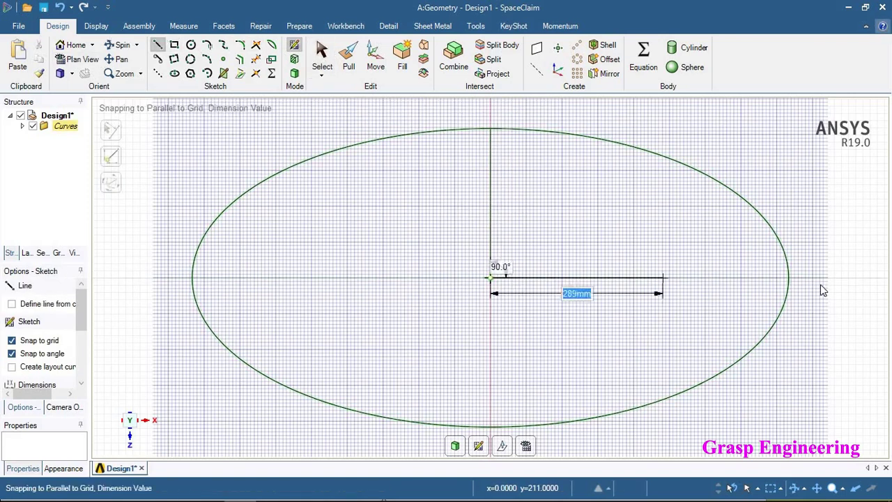
{"action": "left_click", "coordinate": [794, 280]}
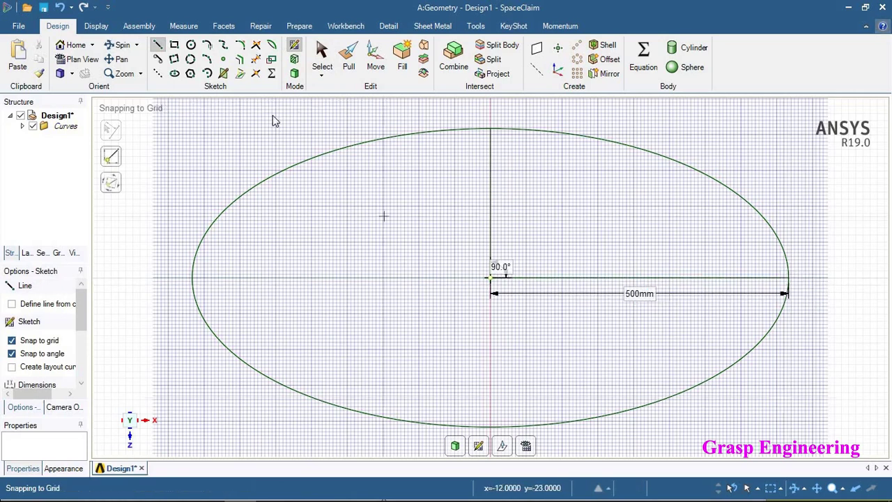
Step: Trim the ellipse so that only its upper-right quarter between the two lines remains
{"action": "left_click", "coordinate": [255, 60]}
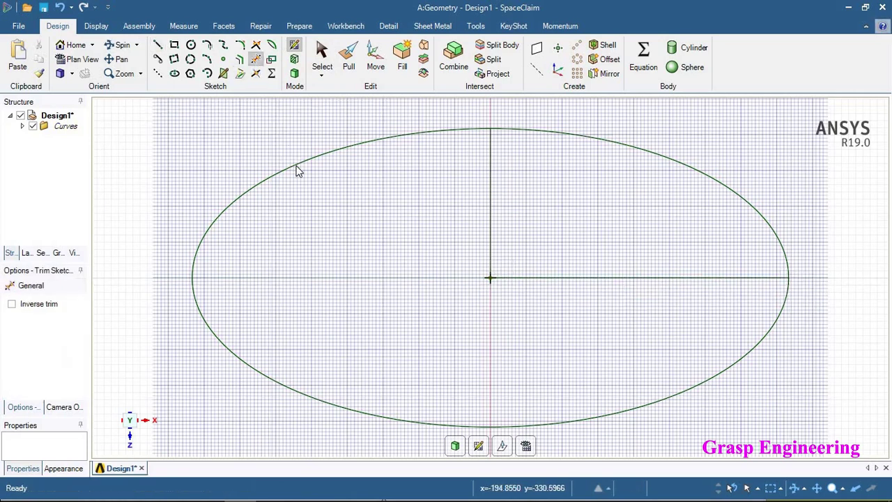
{"action": "left_click", "coordinate": [298, 170]}
{"action": "scroll", "coordinate": [288, 388], "scroll_direction": "down", "scroll_amount": 2}
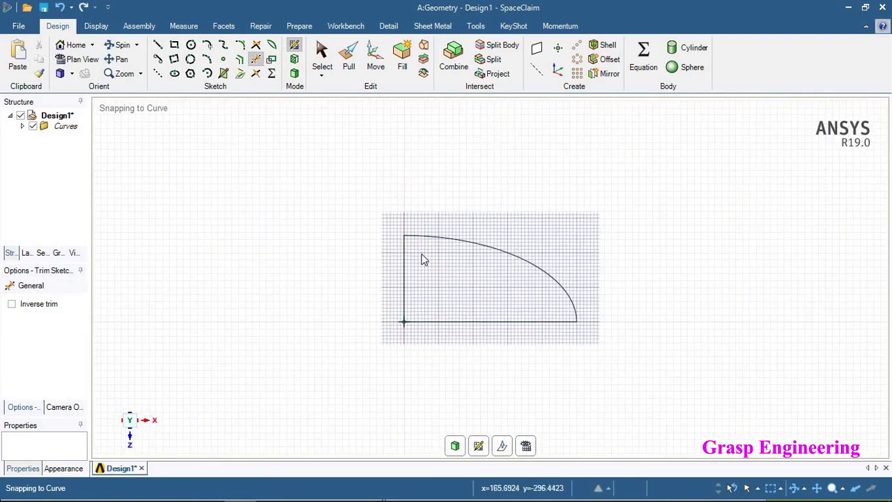
Step: Offset the quarter-ellipse curve outward by 15 mm
{"action": "scroll", "coordinate": [421, 259], "scroll_direction": "up", "scroll_amount": 2}
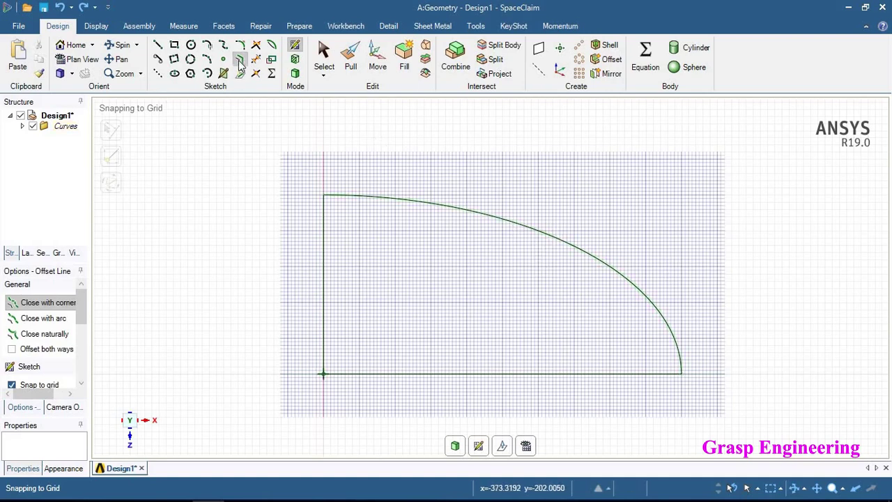
{"action": "left_click", "coordinate": [512, 220]}
{"action": "type", "text": "1"}
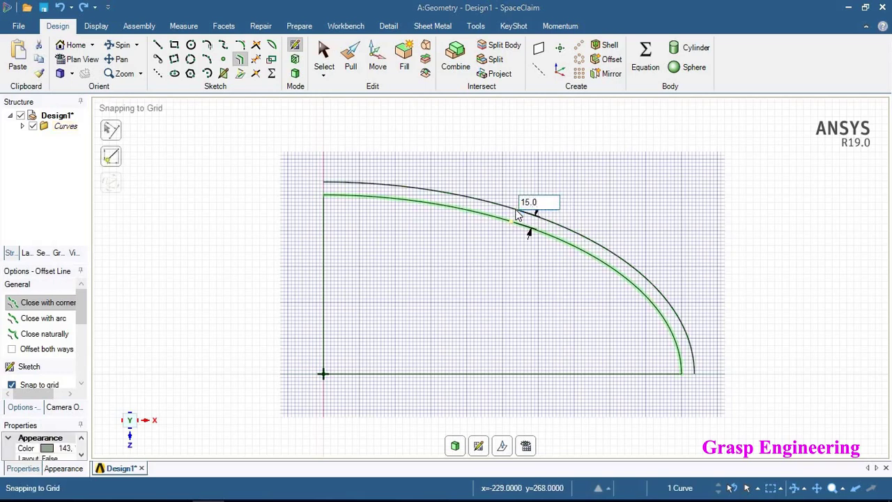
{"action": "type", "text": "5.0"}
{"action": "key", "text": "Return"}
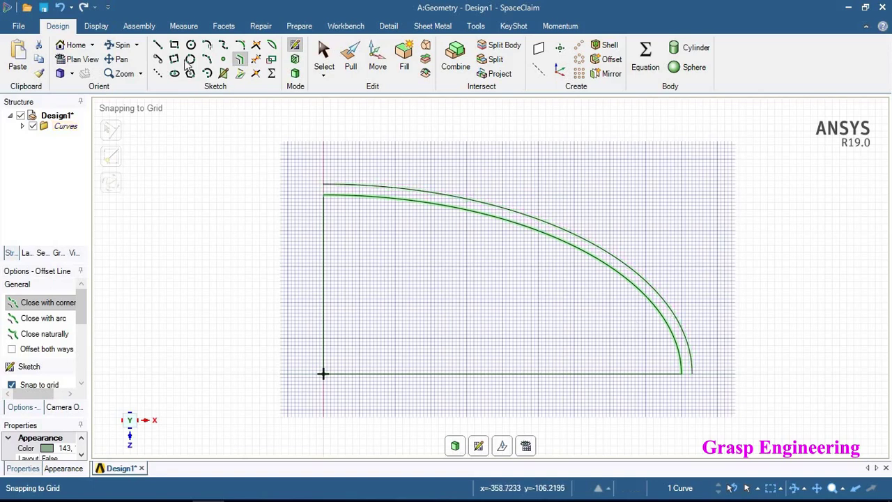
Step: Draw a 100 mm vertical line downward from the lower end of the inner quarter-ellipse
{"action": "left_click", "coordinate": [159, 46]}
{"action": "scroll", "coordinate": [537, 311], "scroll_direction": "up", "scroll_amount": 6}
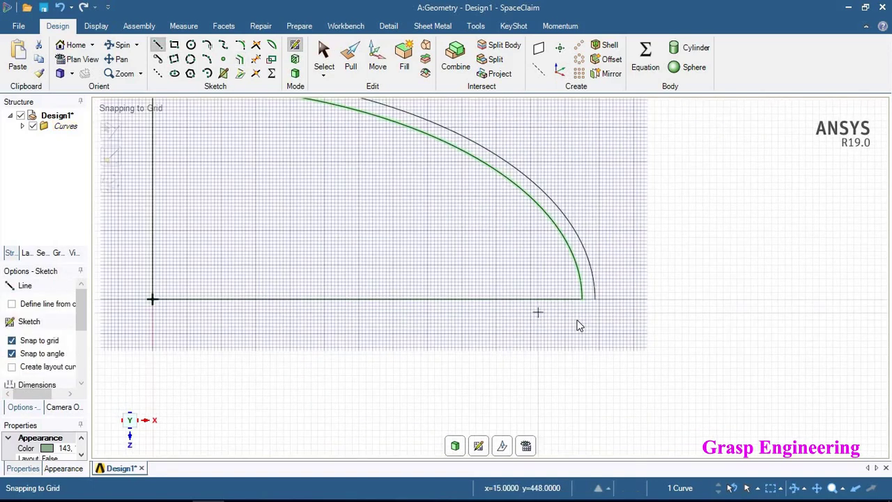
{"action": "left_click", "coordinate": [584, 286]}
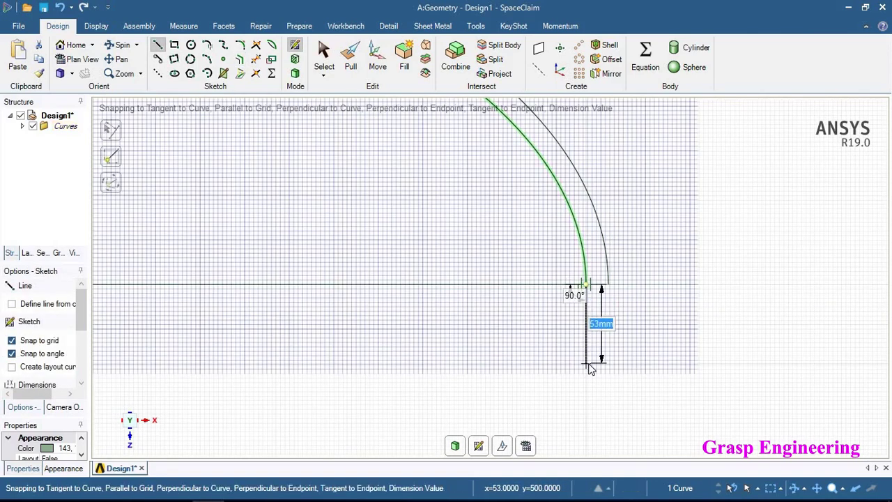
{"action": "type", "text": "10"}
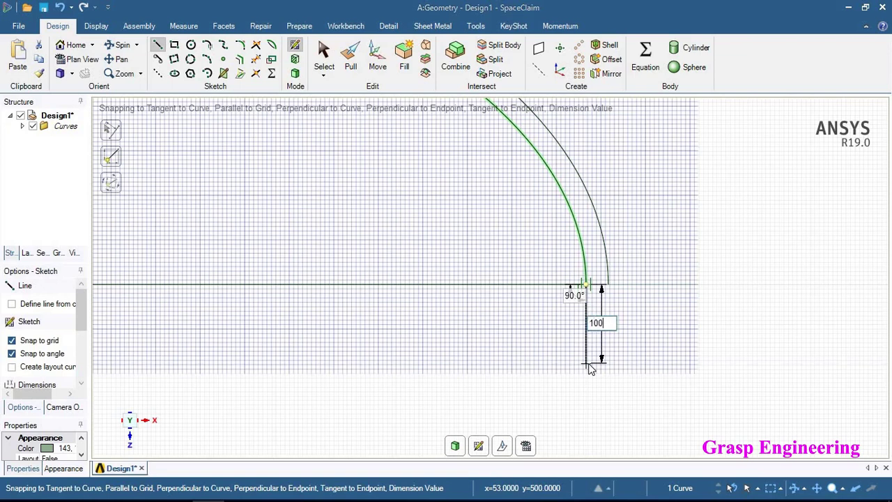
{"action": "type", "text": "0"}
{"action": "key", "text": "Return"}
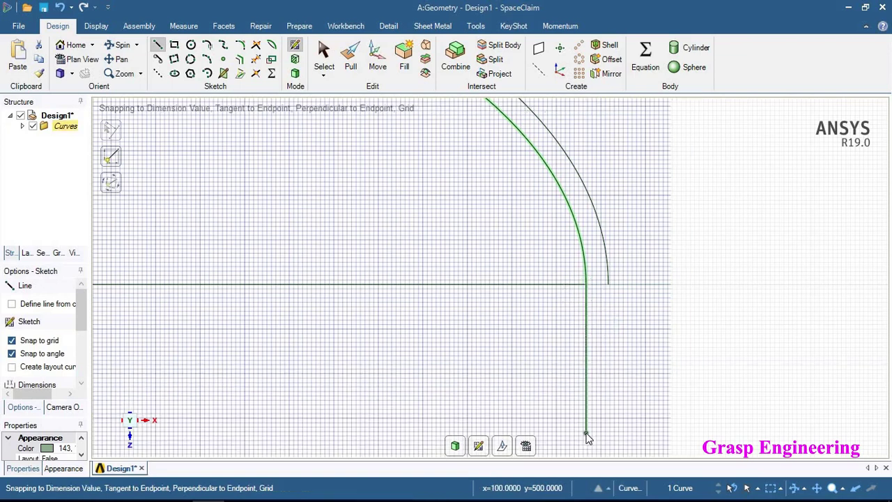
{"action": "right_click", "coordinate": [607, 315]}
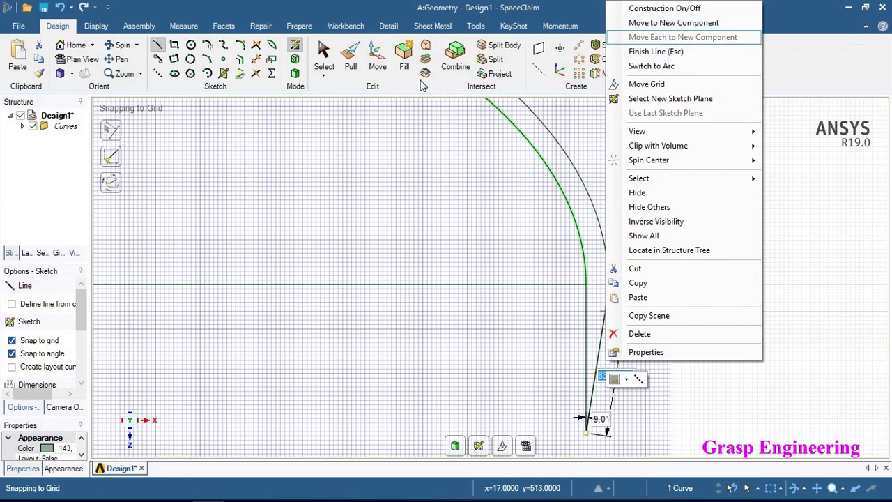
{"action": "left_click", "coordinate": [317, 64]}
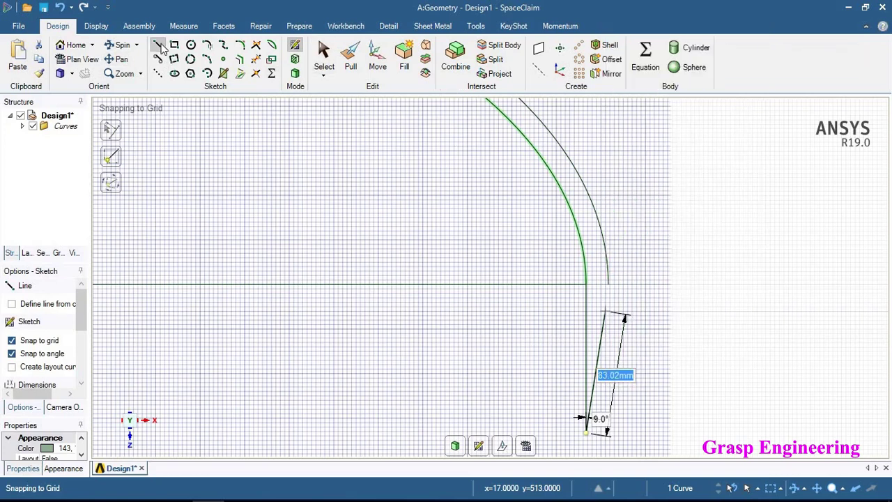
{"action": "left_click", "coordinate": [324, 55]}
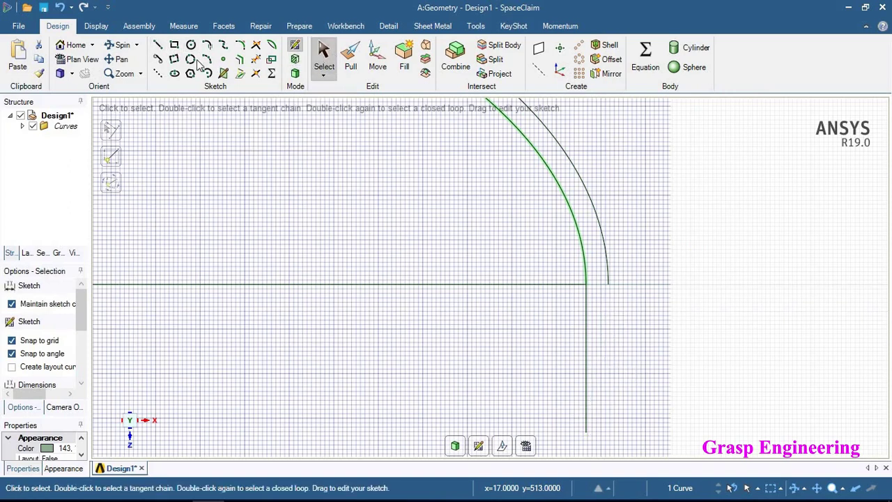
Step: Draw a 100 mm line down from the outer curve's lower end and join it to the inner line's bottom end
{"action": "left_click", "coordinate": [609, 285]}
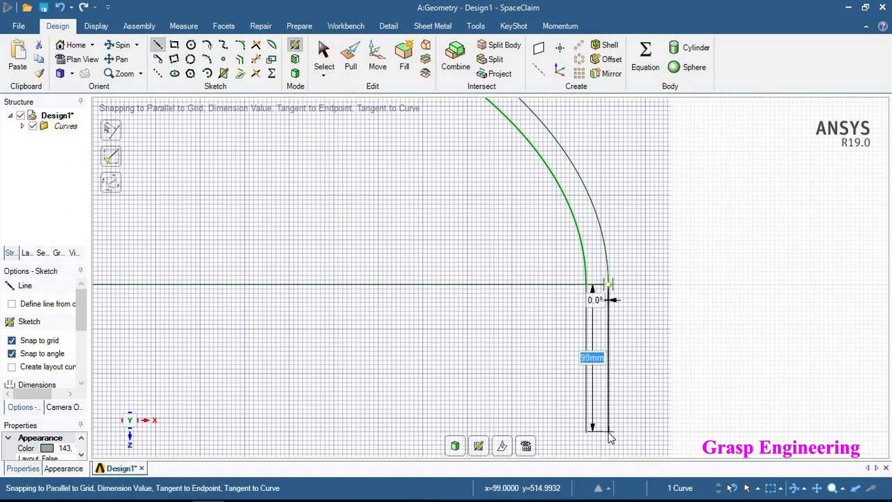
{"action": "type", "text": "100"}
{"action": "key", "text": "Return"}
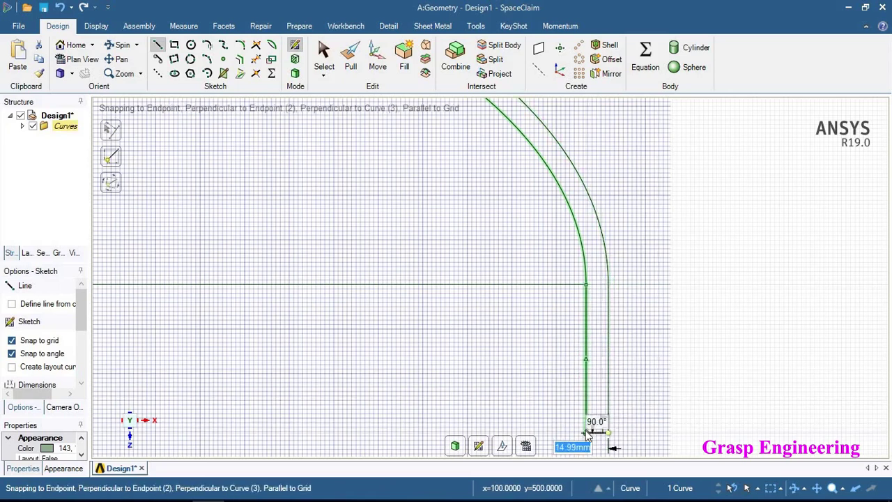
{"action": "left_click", "coordinate": [585, 432]}
Step: Close the profile's upper end with a short vertical line joining the outer and inner curve endpoints
{"action": "scroll", "coordinate": [675, 424], "scroll_direction": "down", "scroll_amount": 5}
{"action": "scroll", "coordinate": [302, 232], "scroll_direction": "up", "scroll_amount": 1}
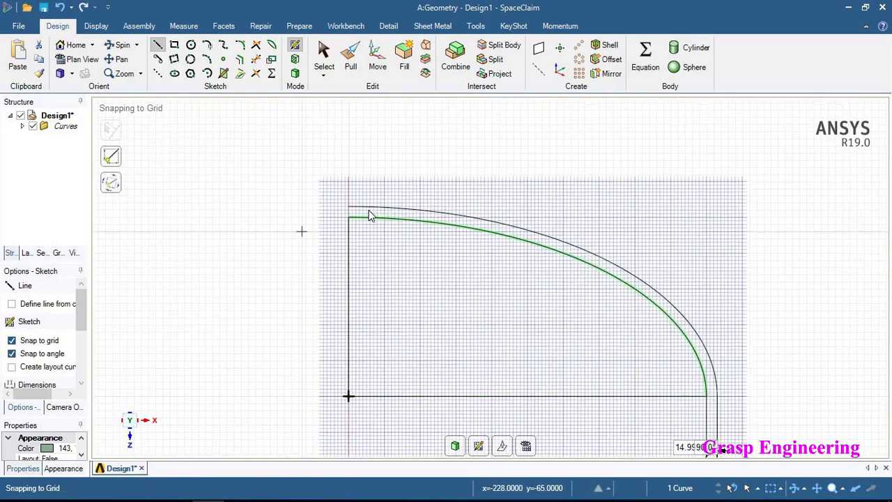
{"action": "scroll", "coordinate": [370, 216], "scroll_direction": "up", "scroll_amount": 3}
{"action": "left_click", "coordinate": [339, 201]}
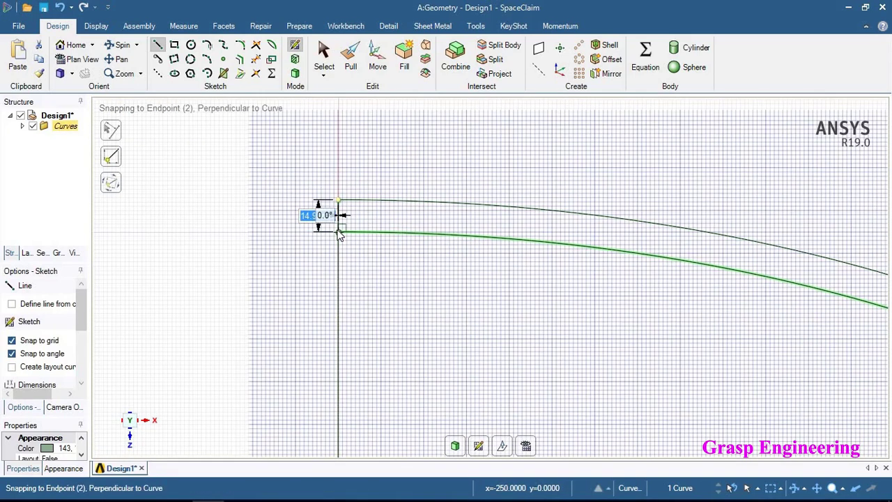
{"action": "left_click", "coordinate": [338, 233]}
{"action": "scroll", "coordinate": [322, 258], "scroll_direction": "down", "scroll_amount": 3}
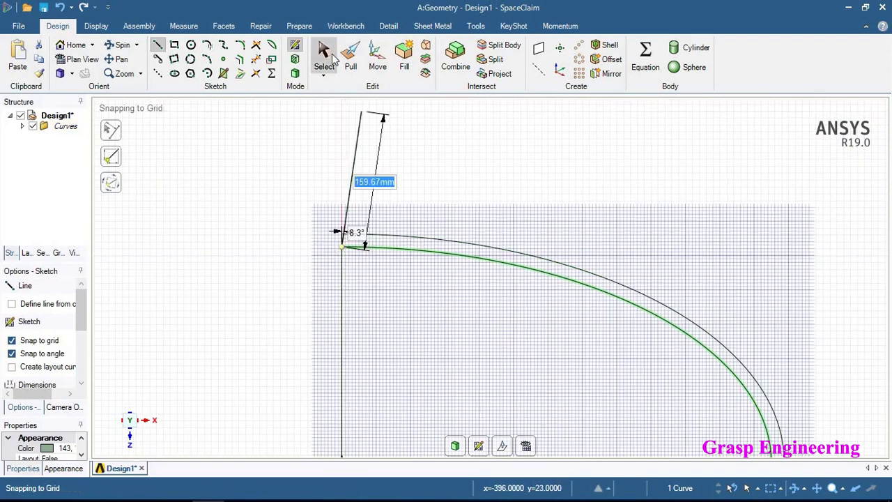
{"action": "left_click", "coordinate": [325, 56]}
{"action": "scroll", "coordinate": [362, 202], "scroll_direction": "down", "scroll_amount": 3}
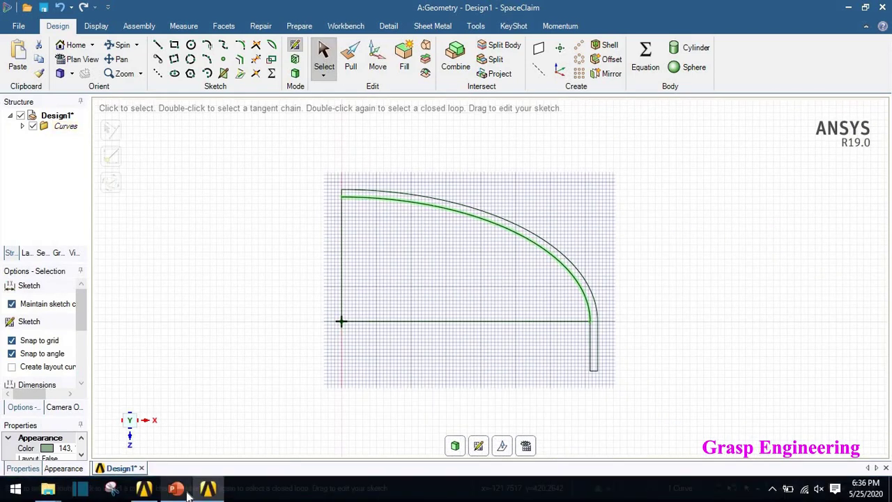
Step: Examine the head's dimensions on the 2D drawing in the PowerPoint slide show and return to SpaceClaim
{"action": "left_click", "coordinate": [185, 492]}
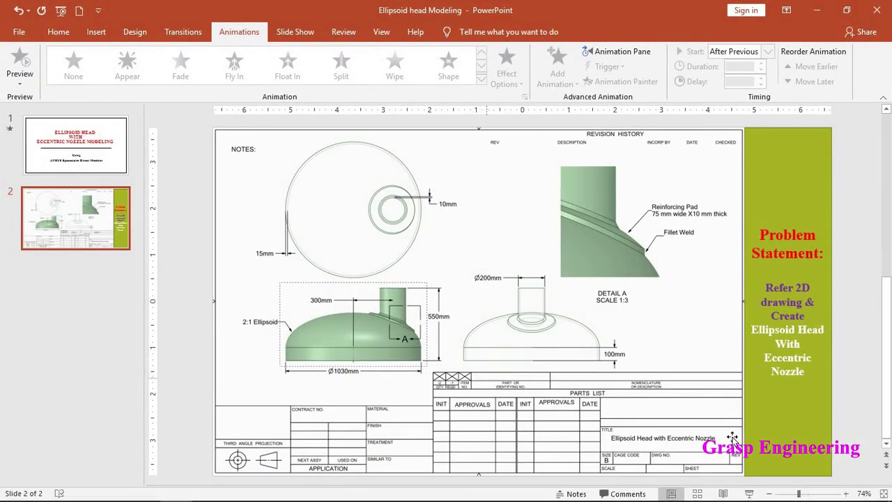
{"action": "left_click", "coordinate": [750, 493]}
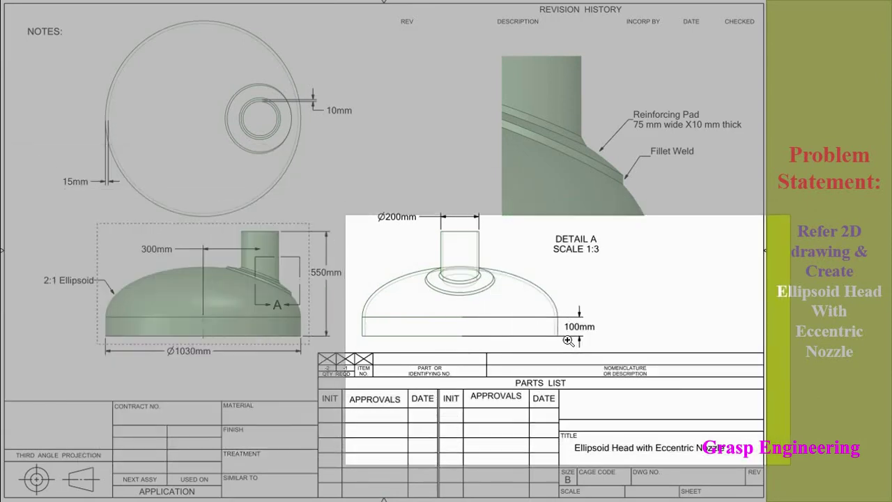
{"action": "key", "text": "alt+Tab"}
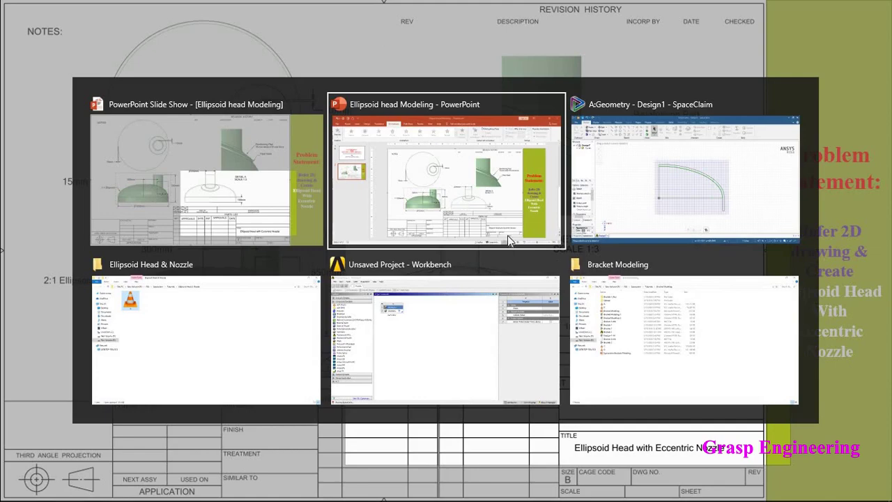
{"action": "left_click", "coordinate": [648, 207]}
Step: Trim away the vertical and horizontal lines running from the origin, leaving only the closed wall profile
{"action": "left_click", "coordinate": [257, 60]}
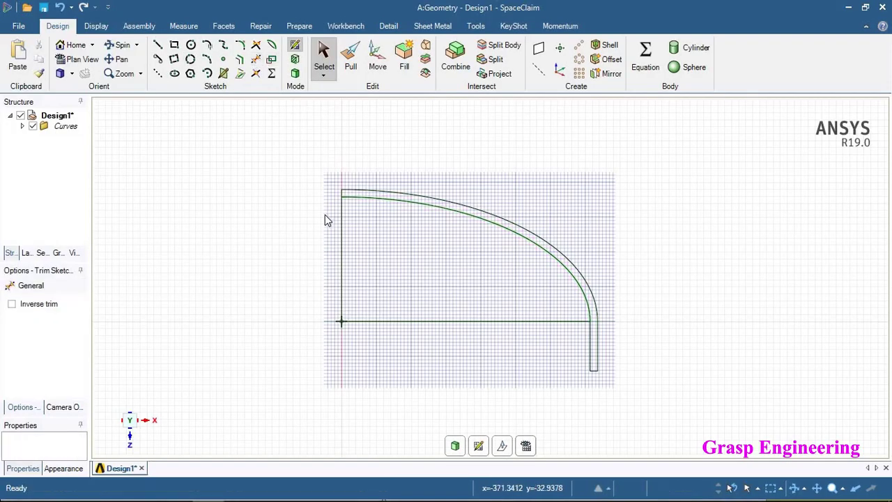
{"action": "left_click", "coordinate": [341, 224]}
{"action": "left_click", "coordinate": [401, 322]}
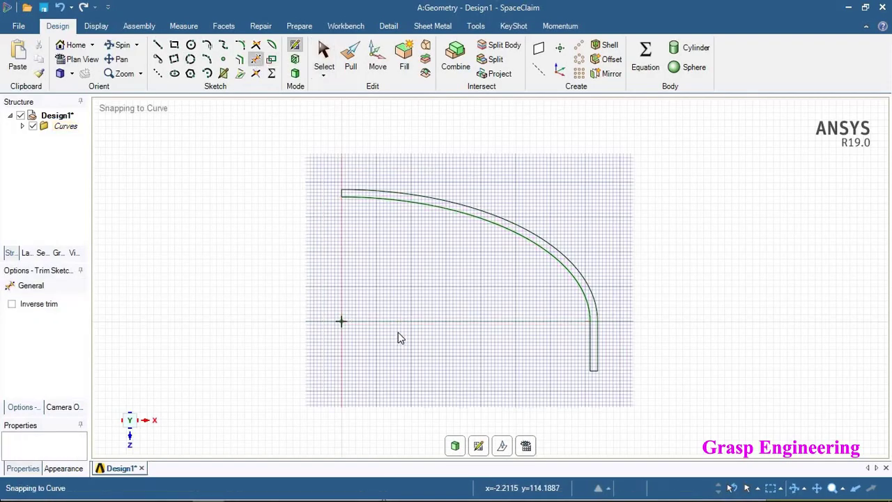
Step: Revolve the closed wall profile 360° about the short vertical edge at its upper end with the Pull tool
{"action": "left_click", "coordinate": [351, 62]}
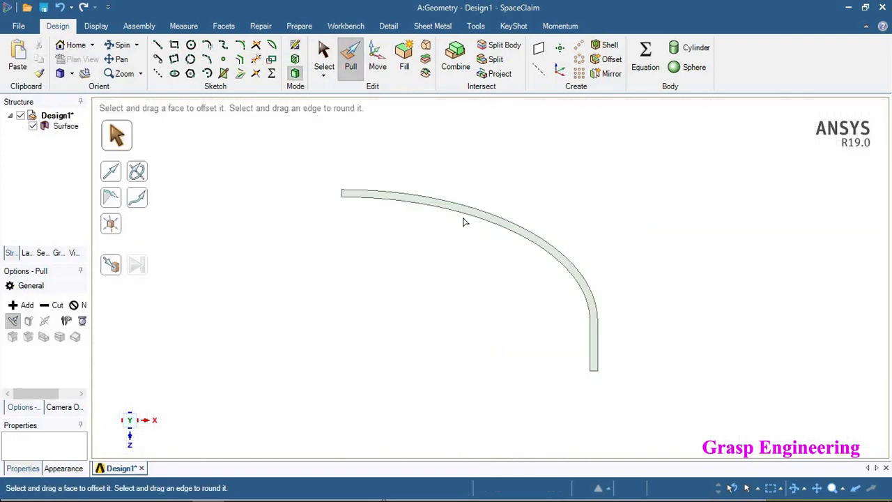
{"action": "left_click", "coordinate": [426, 203]}
{"action": "left_click", "coordinate": [427, 203]}
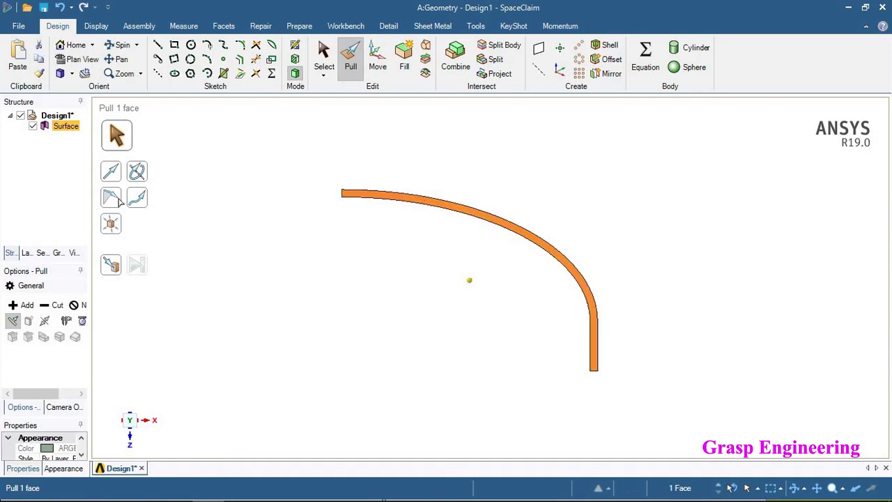
{"action": "left_click", "coordinate": [135, 177]}
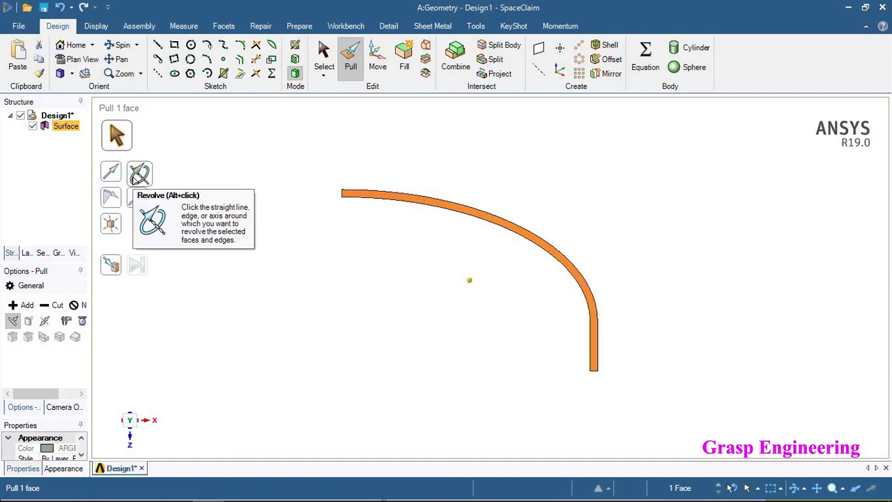
{"action": "left_click", "coordinate": [138, 176]}
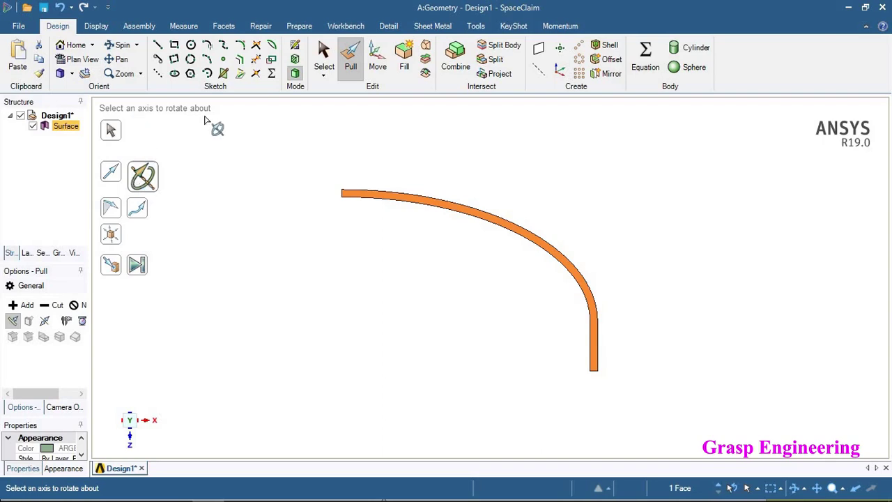
{"action": "scroll", "coordinate": [346, 200], "scroll_direction": "up", "scroll_amount": 5}
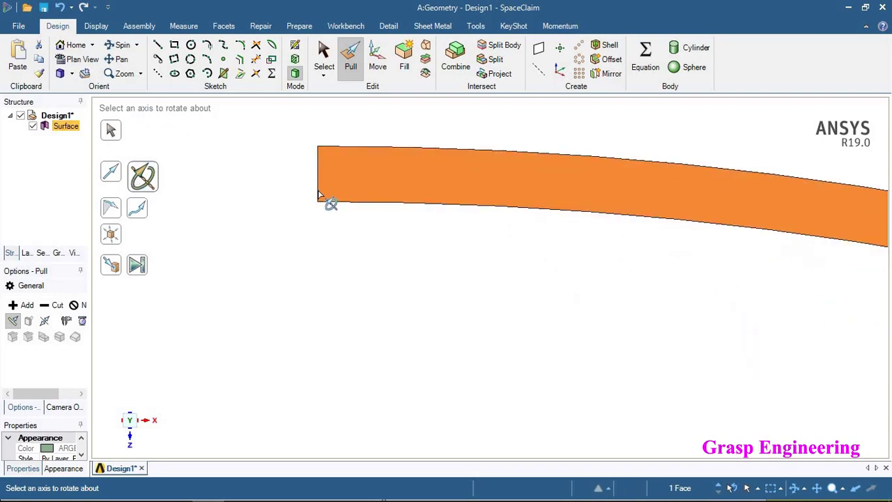
{"action": "left_click", "coordinate": [317, 190]}
{"action": "scroll", "coordinate": [454, 275], "scroll_direction": "down", "scroll_amount": 4}
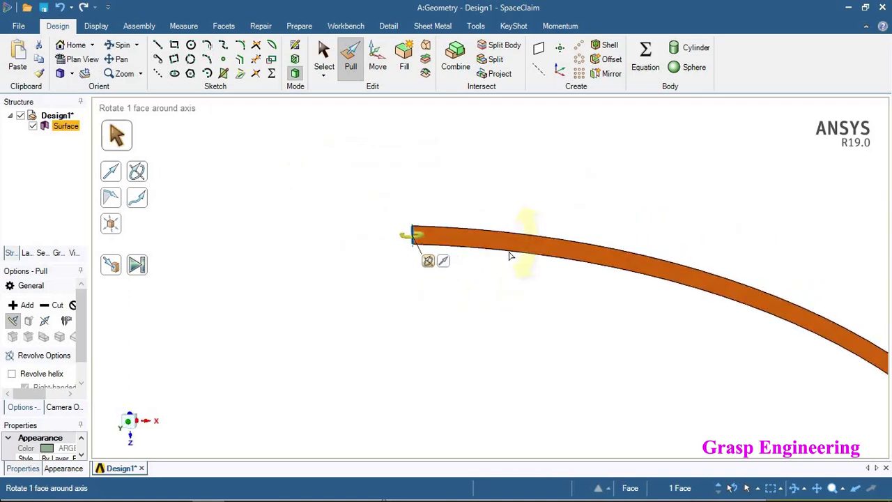
{"action": "left_click_drag", "start_coordinate": [495, 256], "coordinate": [485, 256]}
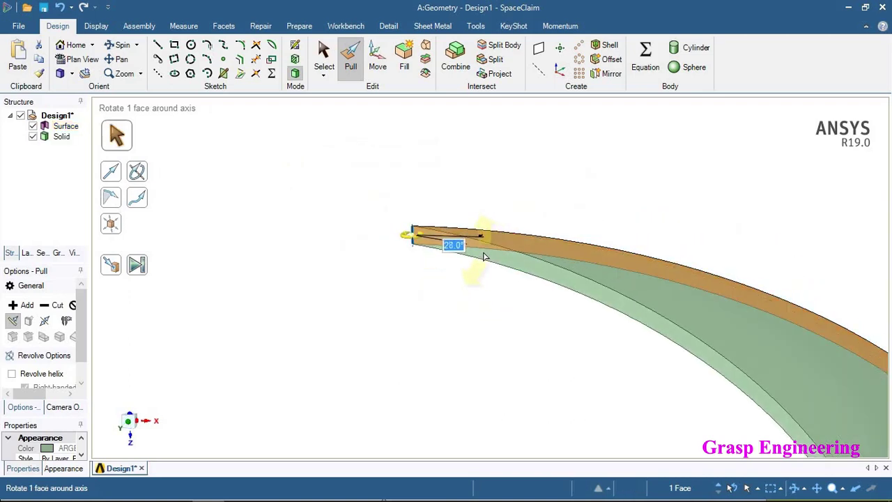
{"action": "type", "text": "3"}
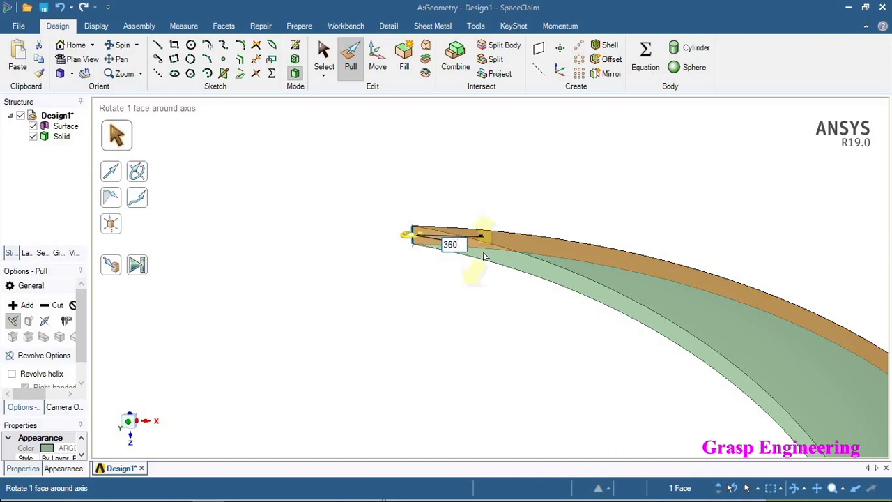
{"action": "type", "text": "60"}
{"action": "key", "text": "Return"}
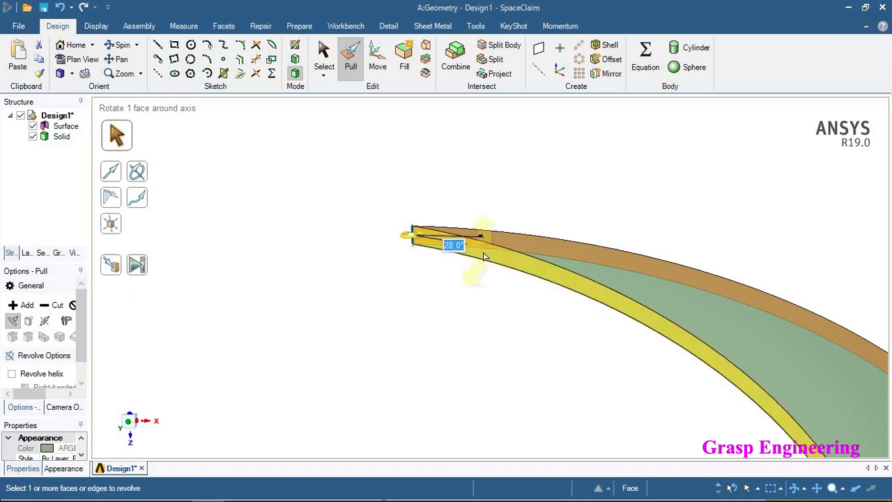
{"action": "scroll", "coordinate": [435, 175], "scroll_direction": "down", "scroll_amount": 3}
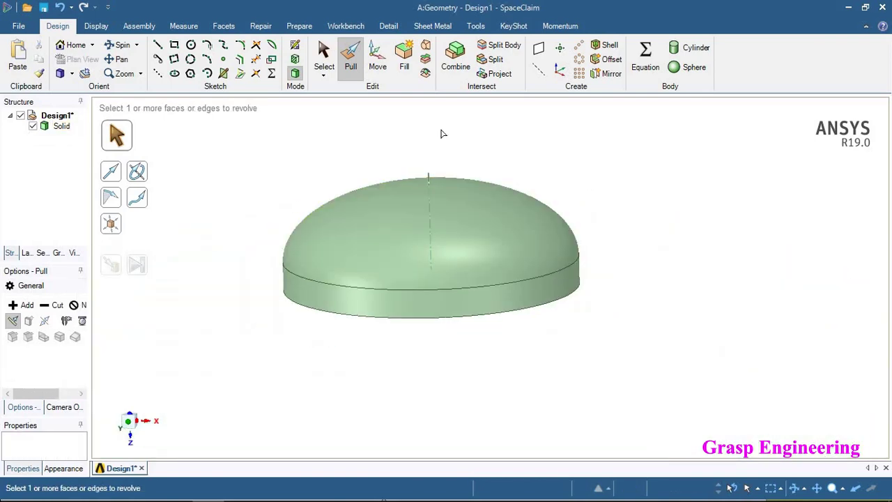
Step: Examine the revolved head's open underside, check the nozzle dimensions on the 2D drawing in the PowerPoint slide show, and return to SpaceClaim
{"action": "left_click", "coordinate": [326, 56]}
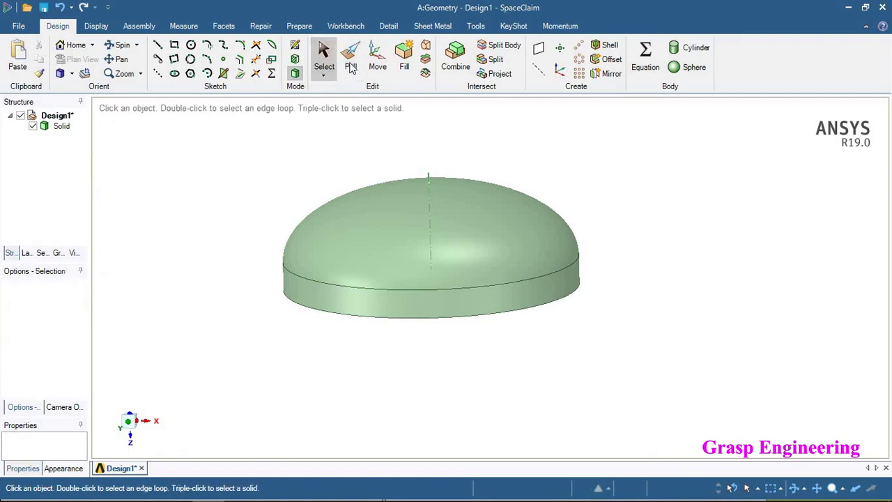
{"action": "middle_click_drag", "start_coordinate": [517, 281], "coordinate": [496, 299]}
{"action": "left_click", "coordinate": [498, 300]}
{"action": "left_click", "coordinate": [565, 373]}
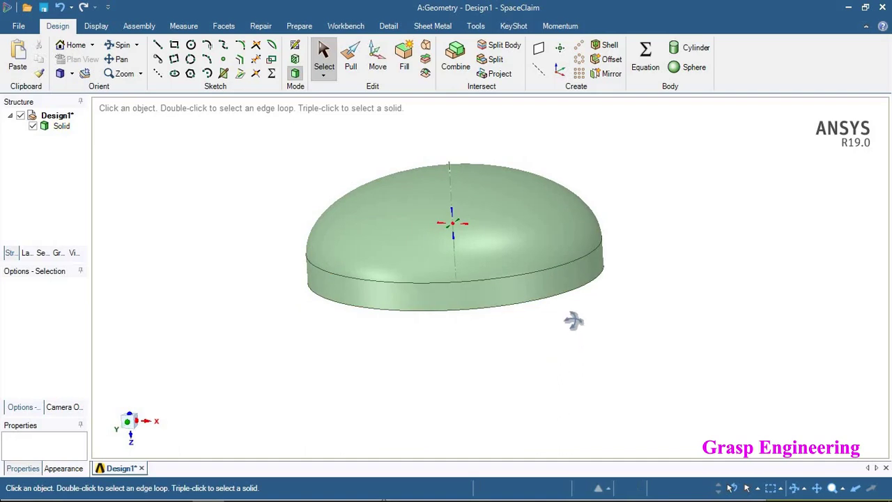
{"action": "middle_click_drag", "start_coordinate": [576, 320], "coordinate": [564, 293]}
{"action": "left_click", "coordinate": [560, 292]}
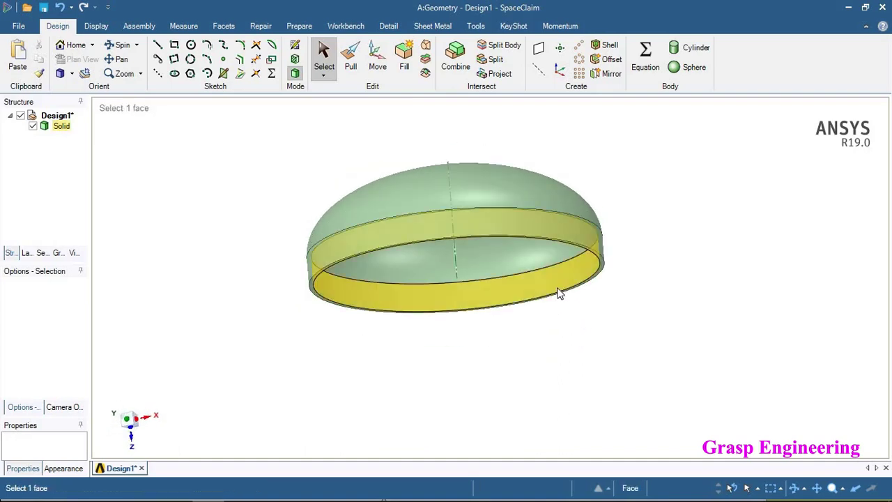
{"action": "key", "text": "alt+Tab"}
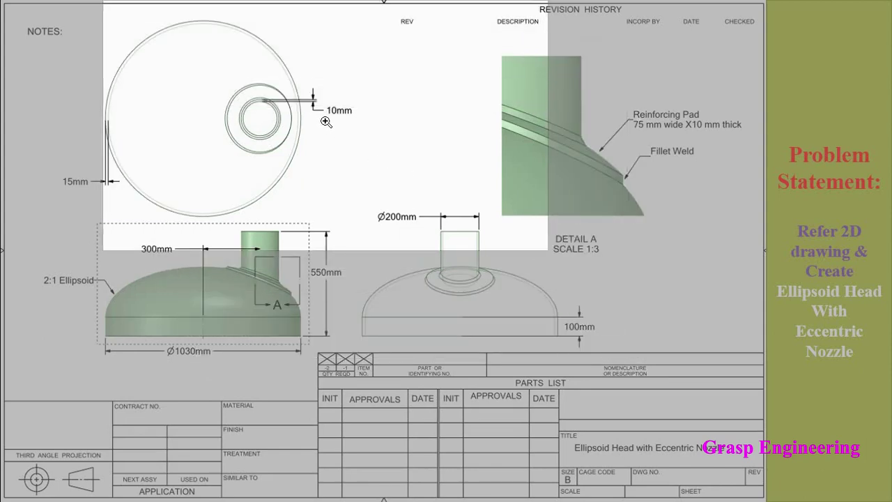
{"action": "key", "text": "alt+Tab"}
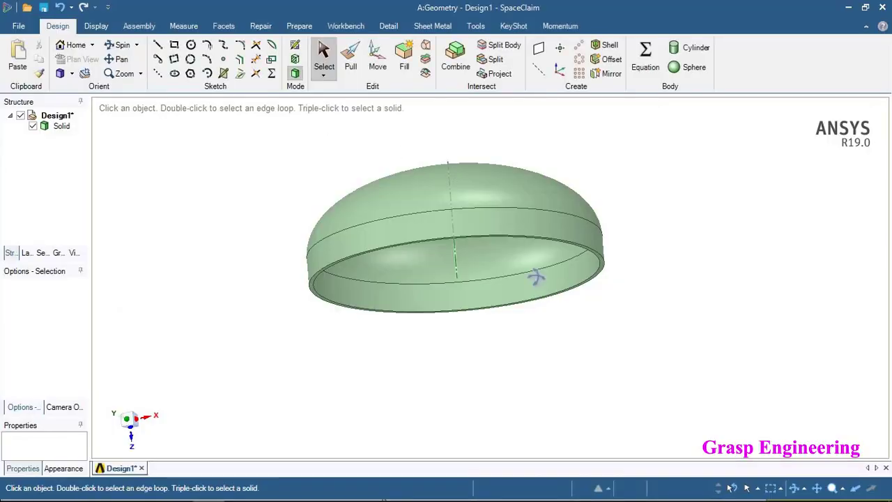
{"action": "left_click", "coordinate": [535, 276]}
{"action": "key", "text": "Escape"}
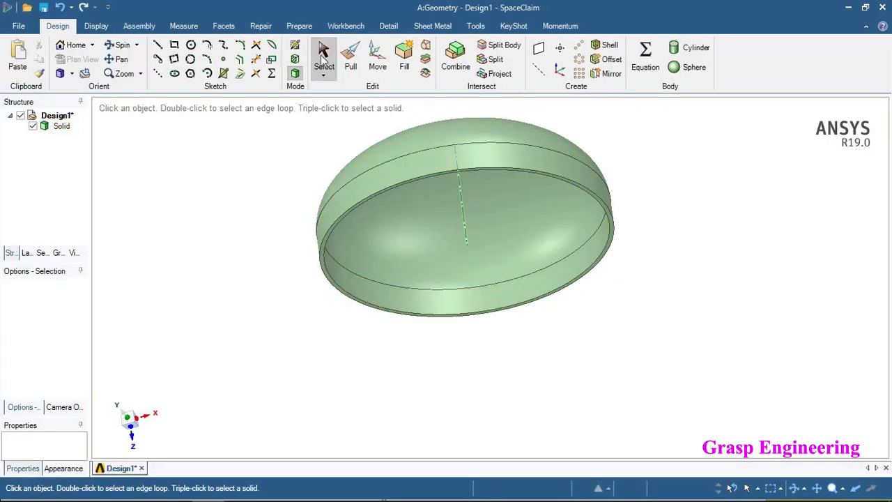
Step: Start a sketch on the flat annular rim face at the head's open end, shown in plan view
{"action": "left_click", "coordinate": [322, 59]}
{"action": "scroll", "coordinate": [646, 251], "scroll_direction": "up", "scroll_amount": 3}
{"action": "left_click", "coordinate": [560, 216]}
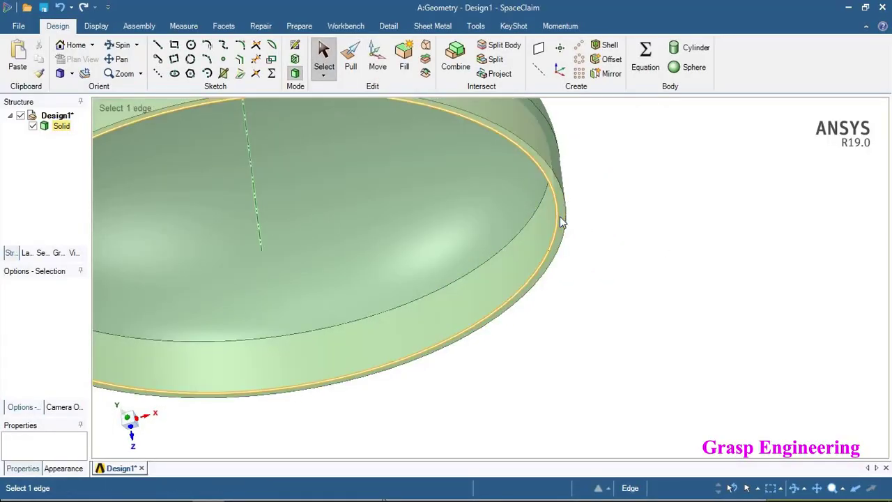
{"action": "left_click", "coordinate": [562, 219]}
{"action": "left_click", "coordinate": [561, 231]}
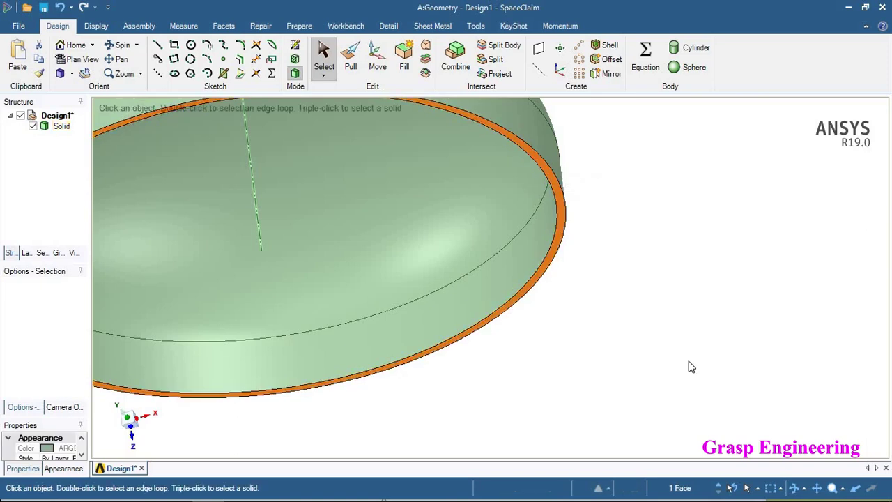
{"action": "scroll", "coordinate": [691, 366], "scroll_direction": "down", "scroll_amount": 4}
{"action": "left_click", "coordinate": [296, 45]}
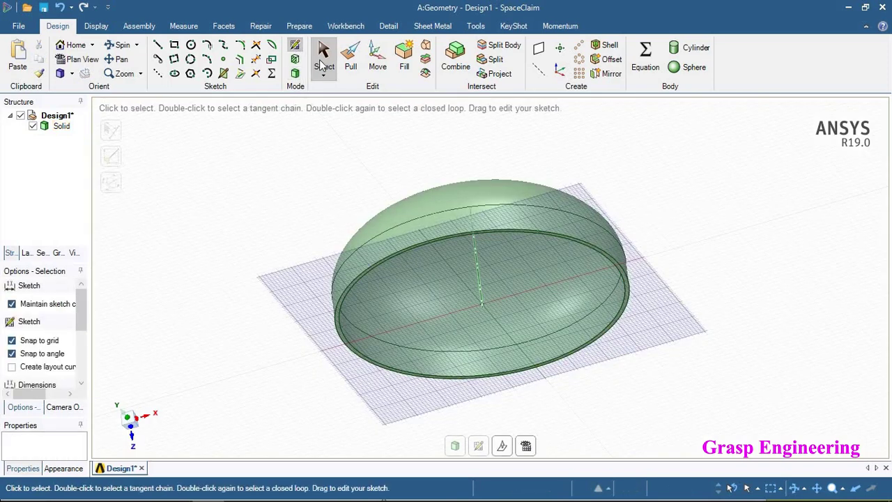
{"action": "left_click", "coordinate": [78, 59]}
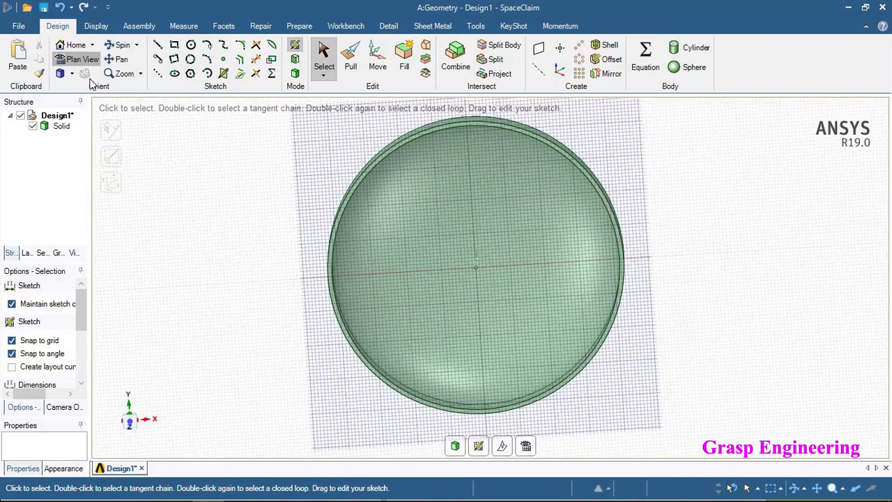
{"action": "scroll", "coordinate": [608, 291], "scroll_direction": "up", "scroll_amount": 5}
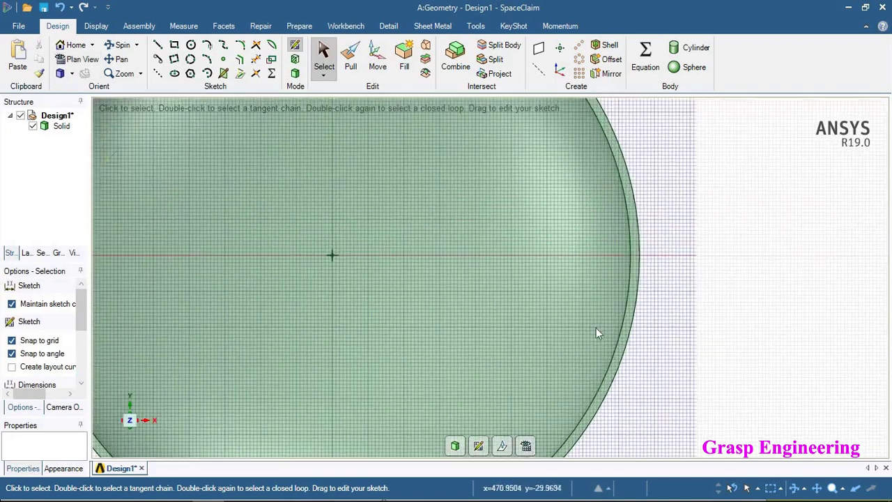
Step: Draw a 200 mm diameter circle centred 300 mm from the origin along the positive X axis
{"action": "left_click", "coordinate": [191, 45]}
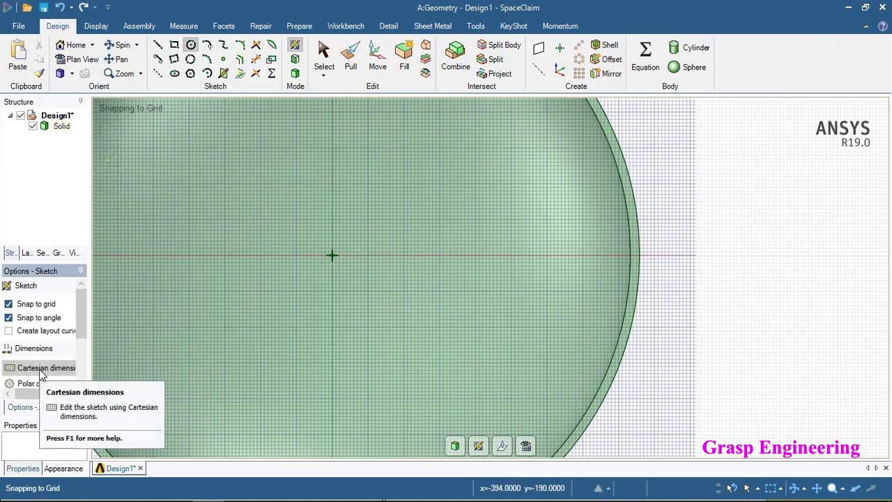
{"action": "left_click", "coordinate": [332, 256]}
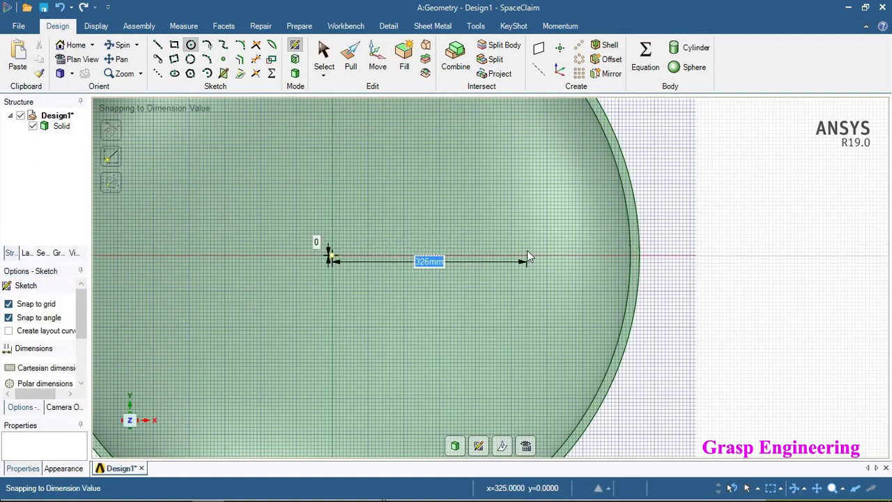
{"action": "type", "text": "300"}
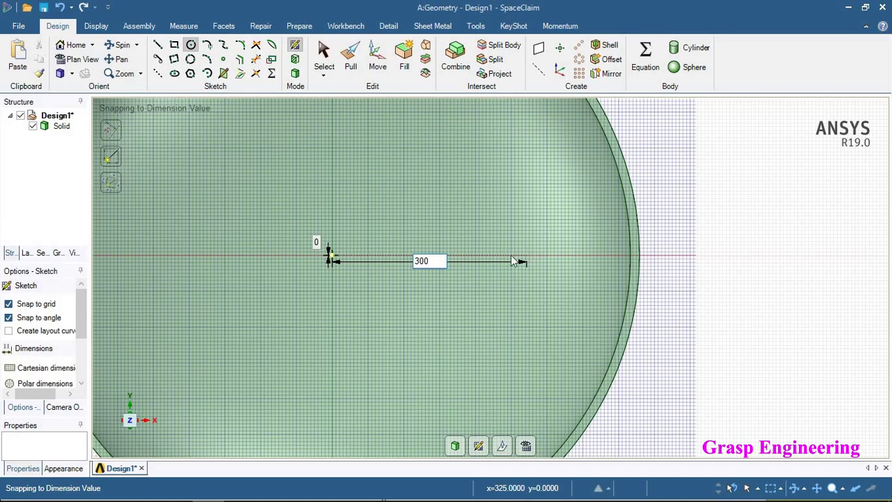
{"action": "key", "text": "Tab"}
{"action": "key", "text": "Return"}
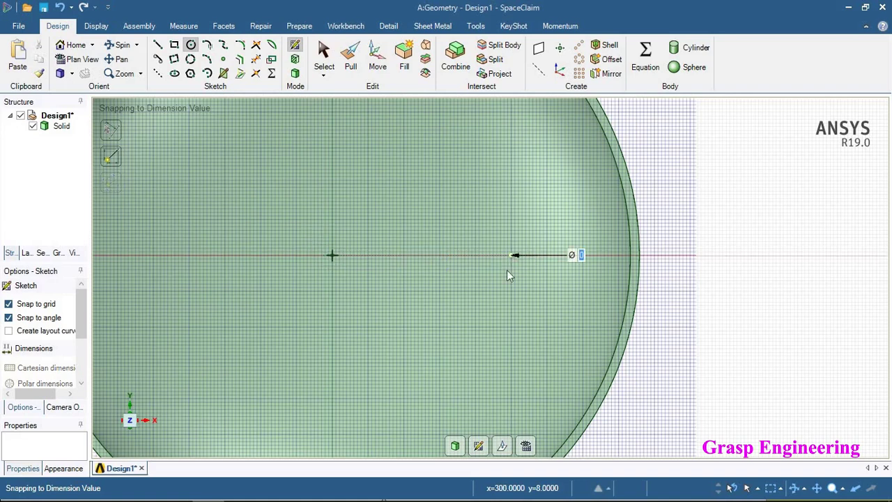
{"action": "key", "text": "BackSpace"}
{"action": "type", "text": "200"}
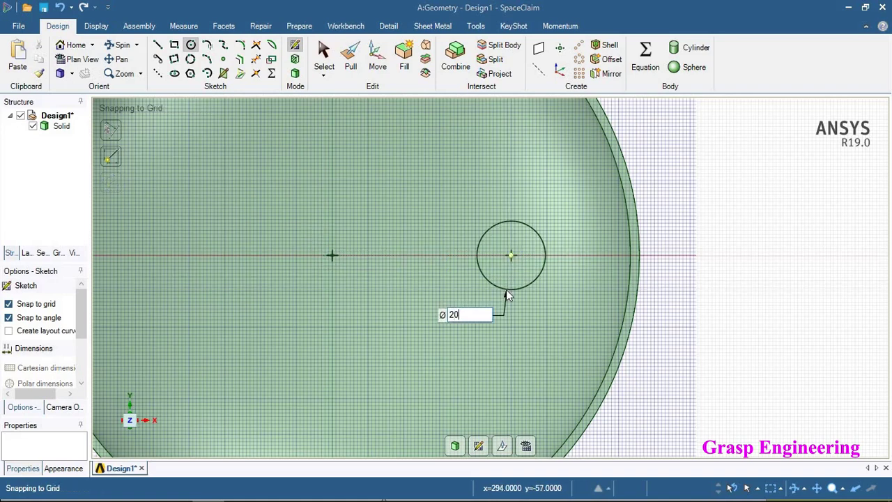
{"action": "key", "text": "Return"}
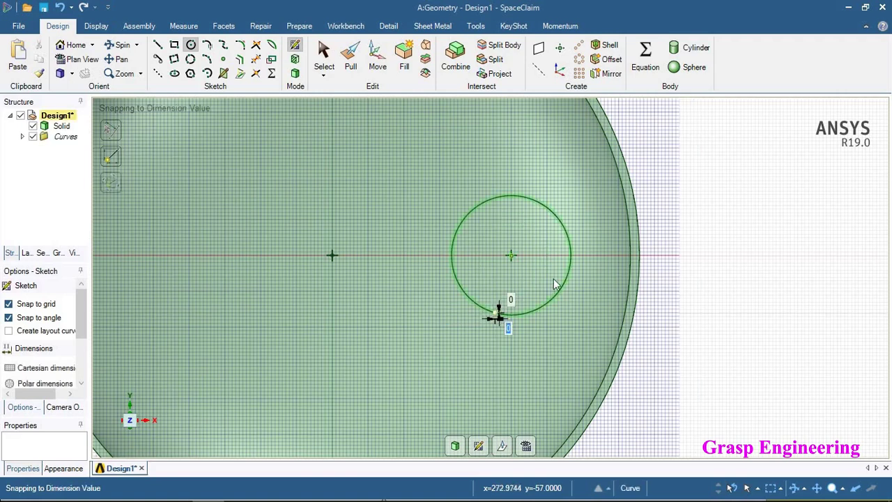
Step: Offset the nozzle circle inward by 10 mm to form the pipe wall
{"action": "left_click", "coordinate": [239, 60]}
{"action": "left_click", "coordinate": [537, 202]}
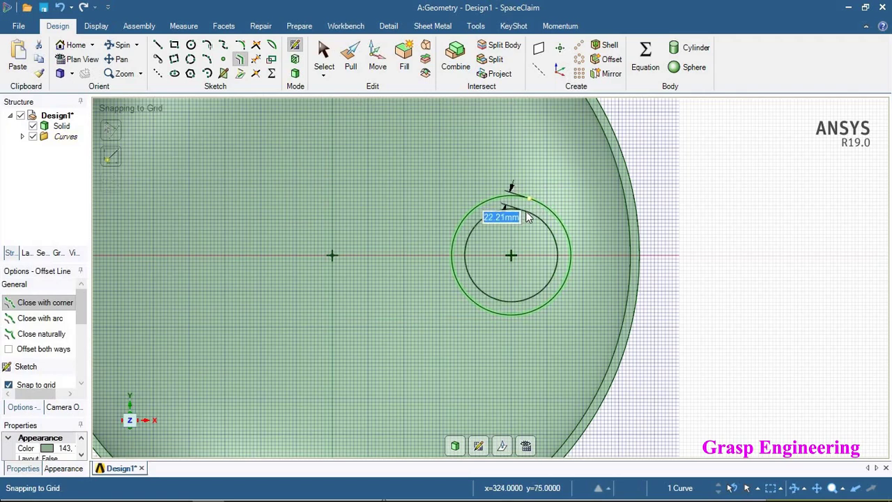
{"action": "type", "text": "1"}
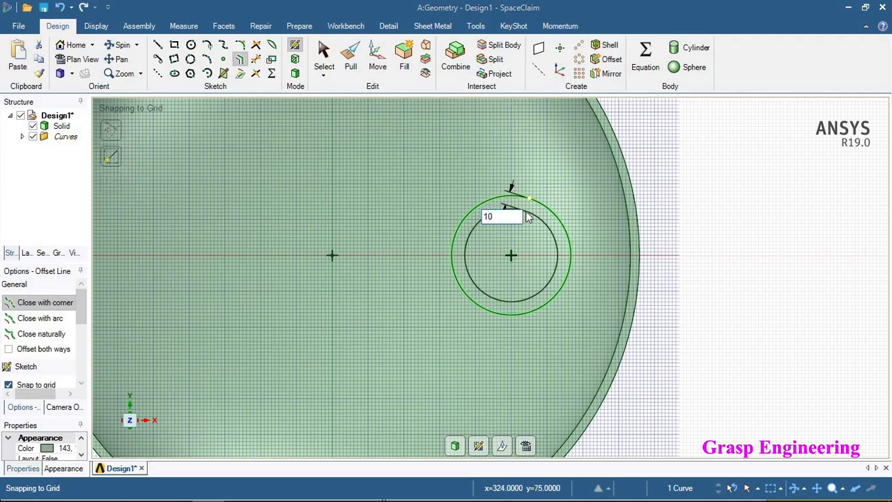
{"action": "key", "text": "Return"}
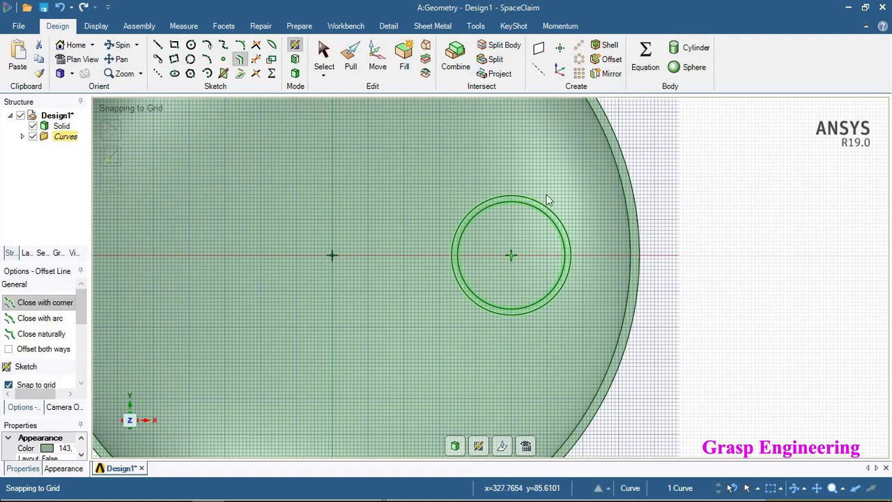
{"action": "scroll", "coordinate": [497, 223], "scroll_direction": "down", "scroll_amount": 2}
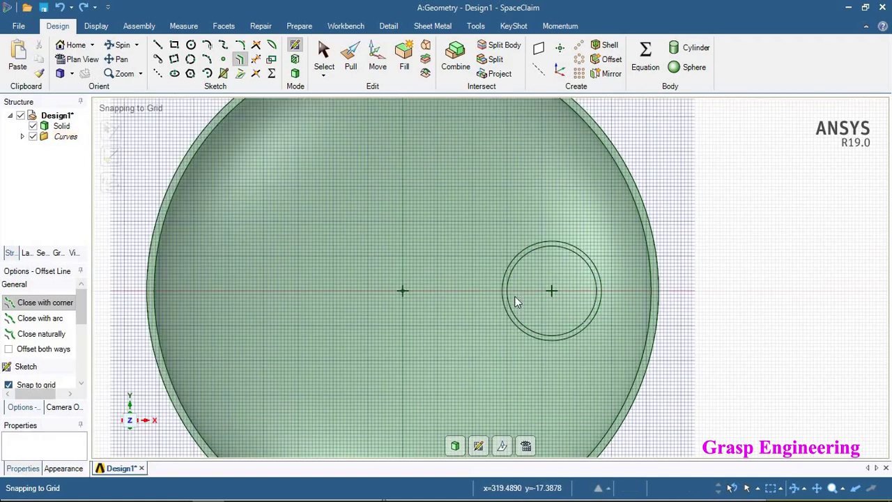
{"action": "scroll", "coordinate": [556, 266], "scroll_direction": "up", "scroll_amount": 4}
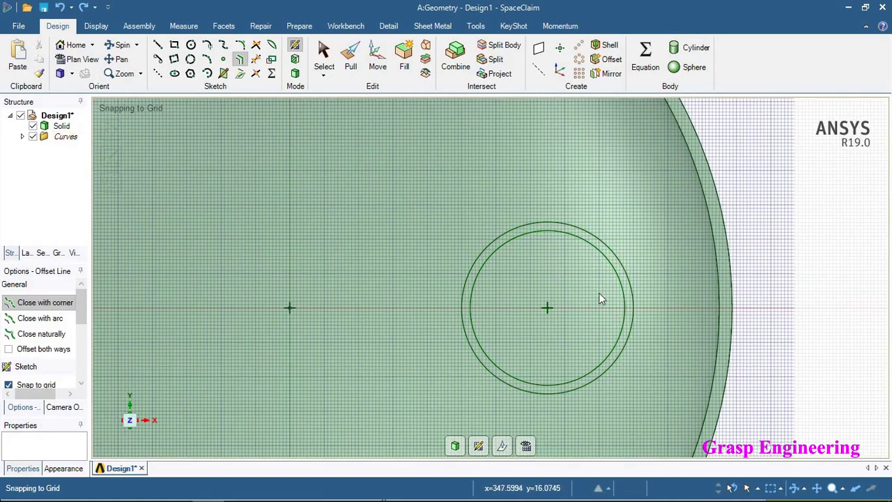
Step: Convert the nozzle sketch into 3D surface regions with the Pull tool, showing the head's open underside
{"action": "scroll", "coordinate": [614, 304], "scroll_direction": "down", "scroll_amount": 1}
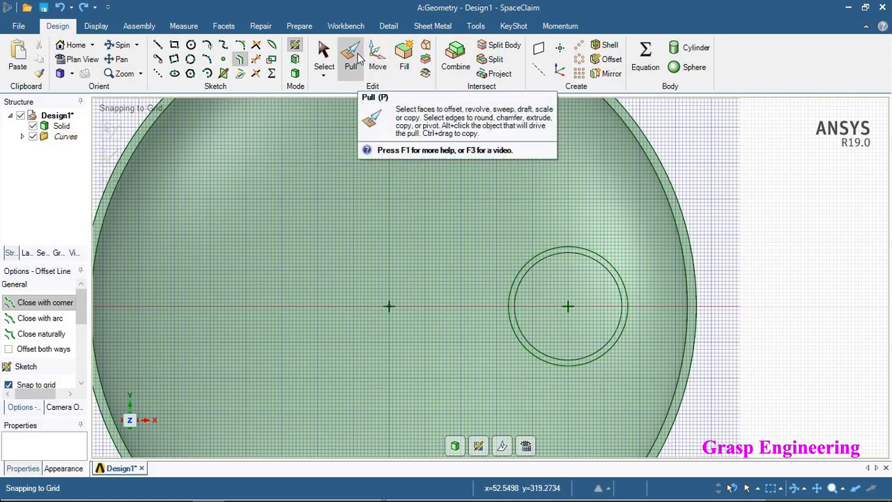
{"action": "left_click", "coordinate": [646, 317]}
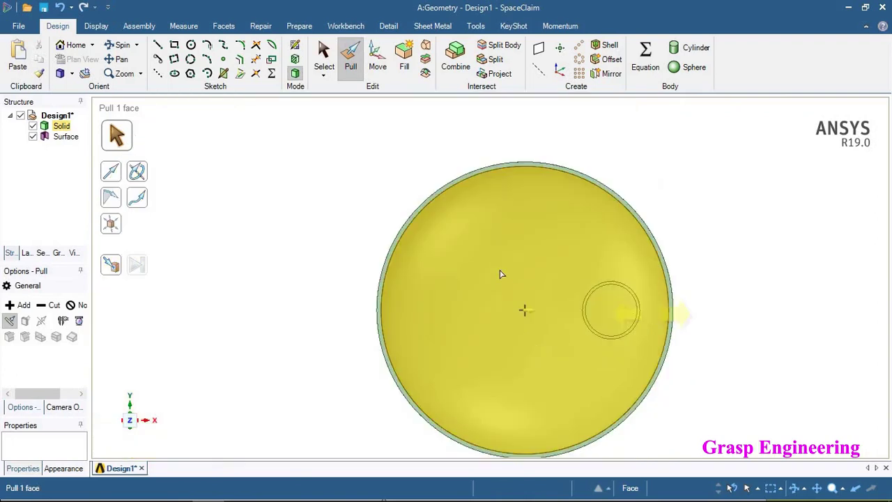
{"action": "left_click", "coordinate": [66, 138]}
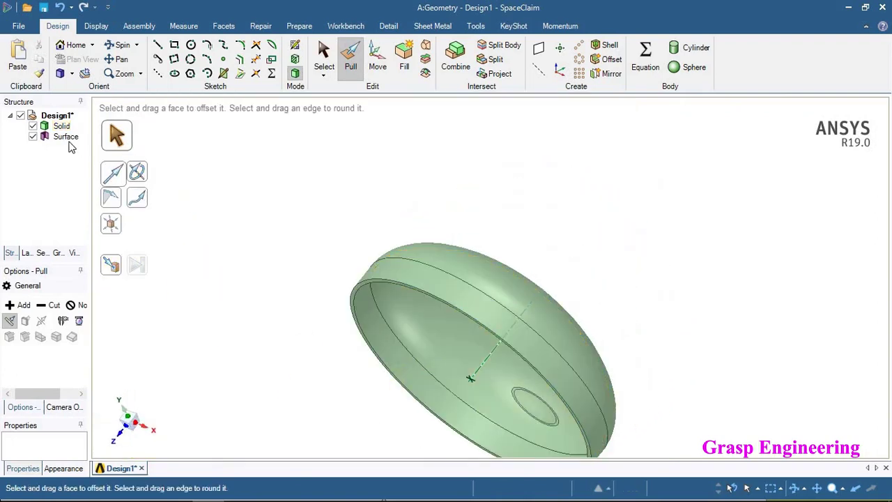
{"action": "middle_click_drag", "start_coordinate": [579, 406], "coordinate": [586, 297], "text": "ctrl"}
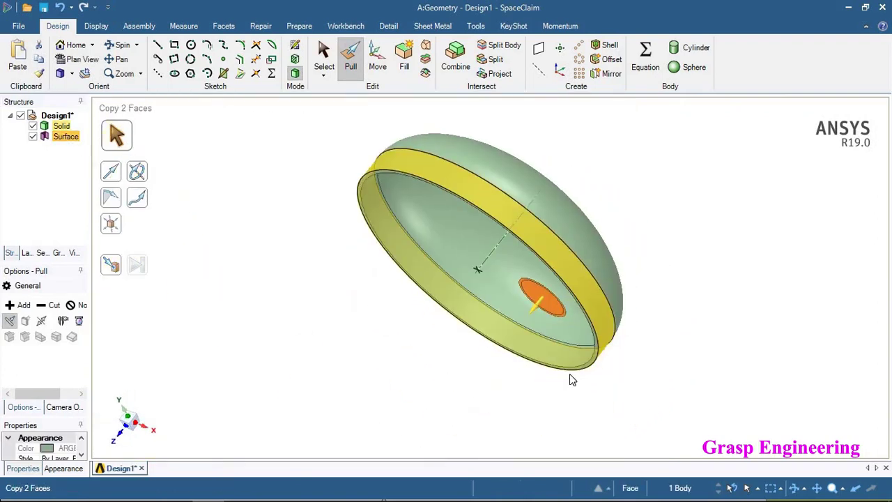
{"action": "scroll", "coordinate": [556, 366], "scroll_direction": "up", "scroll_amount": 7}
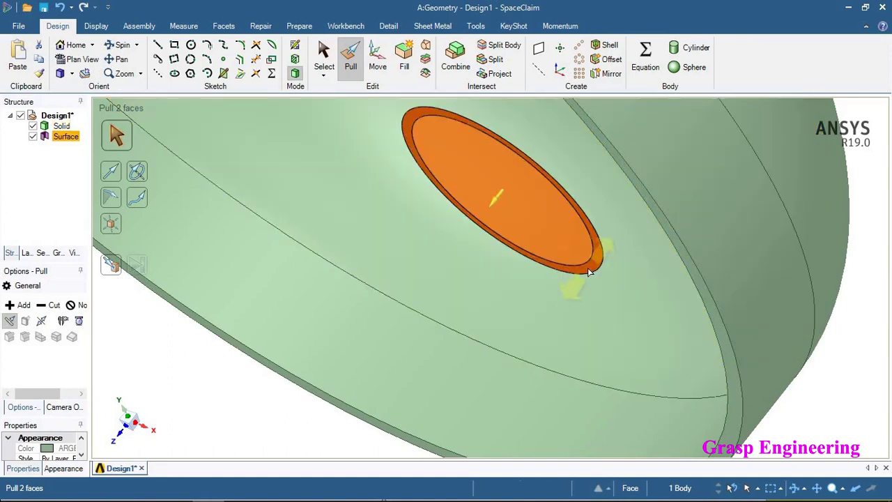
Step: Pull the ring between the two nozzle circles 550 mm through the head with the Add option and a ruler dimension
{"action": "left_click", "coordinate": [589, 272]}
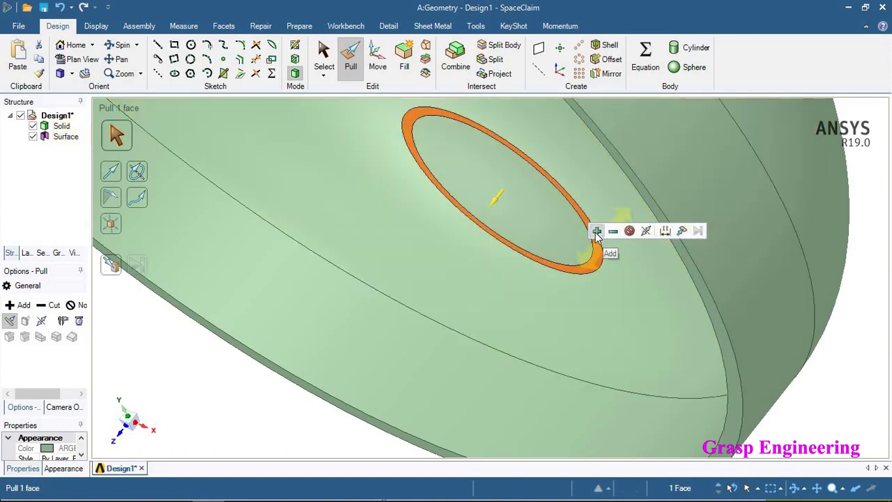
{"action": "left_click", "coordinate": [597, 232]}
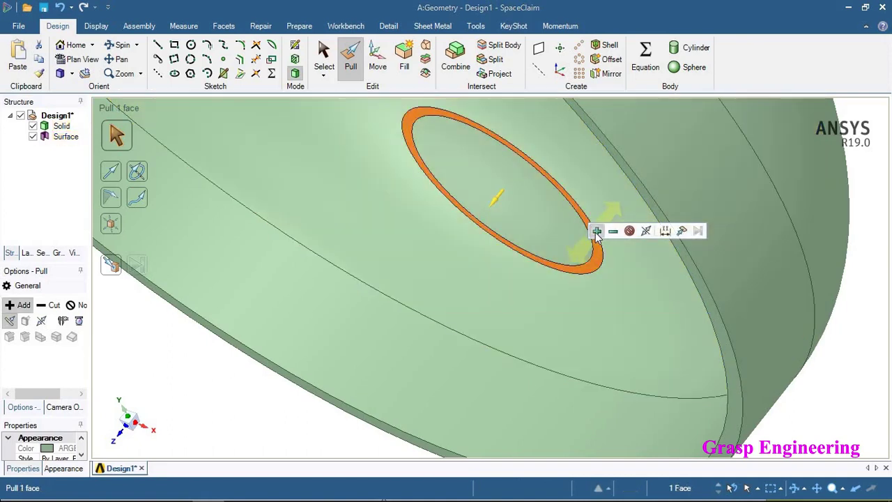
{"action": "left_click", "coordinate": [660, 234]}
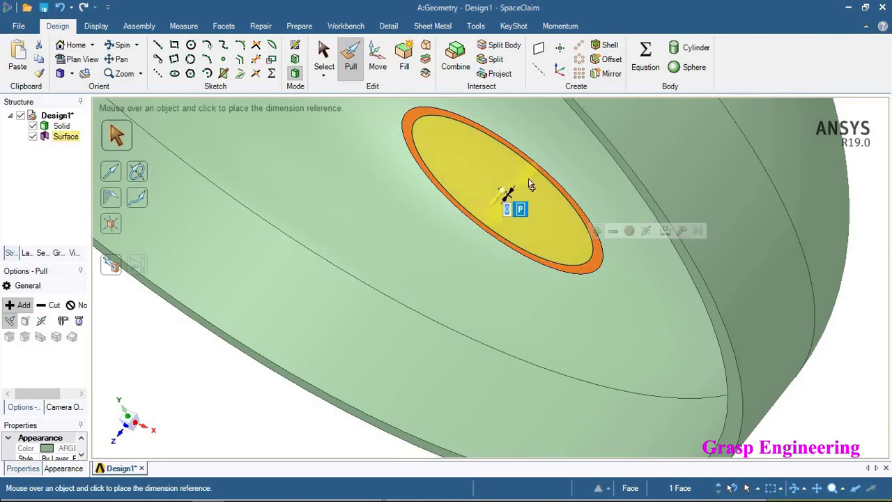
{"action": "left_click", "coordinate": [502, 196]}
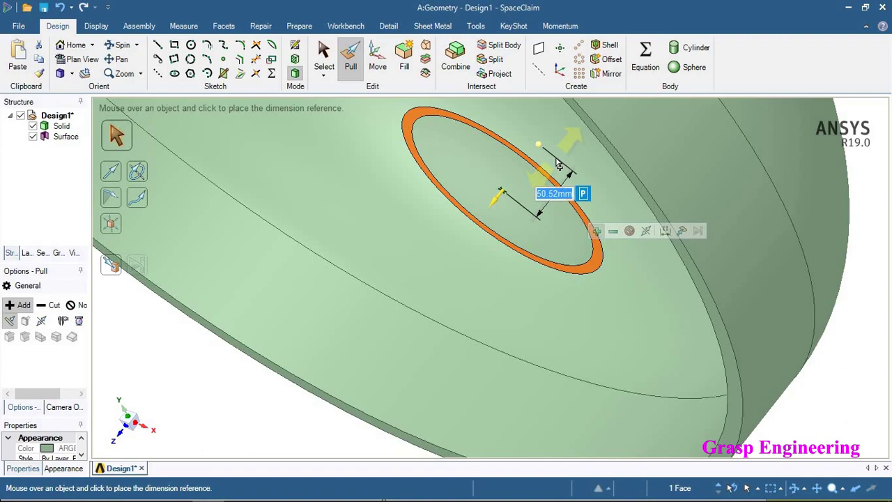
{"action": "key", "text": "BackSpace"}
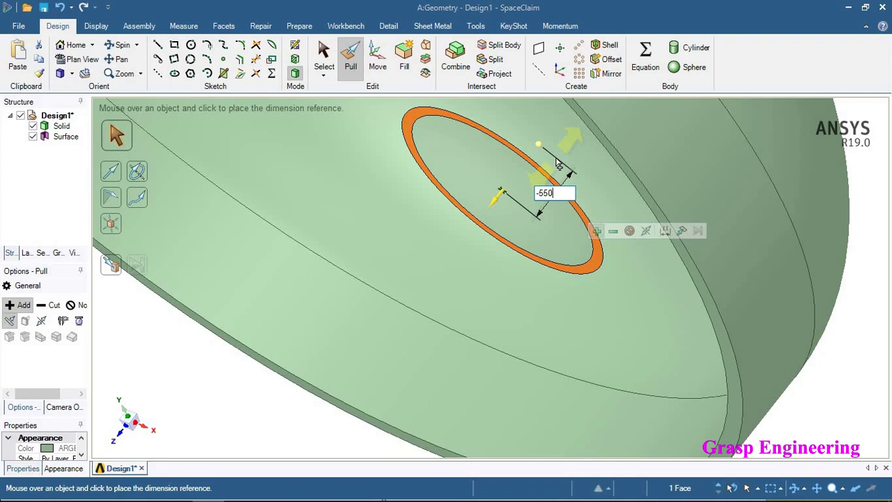
{"action": "key", "text": "Return"}
{"action": "scroll", "coordinate": [585, 281], "scroll_direction": "down", "scroll_amount": 5}
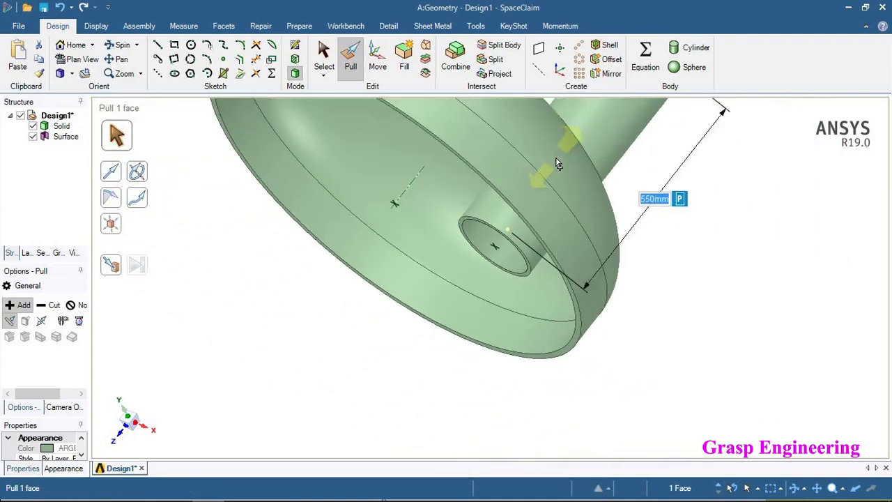
{"action": "middle_click_drag", "start_coordinate": [586, 281], "coordinate": [619, 295]}
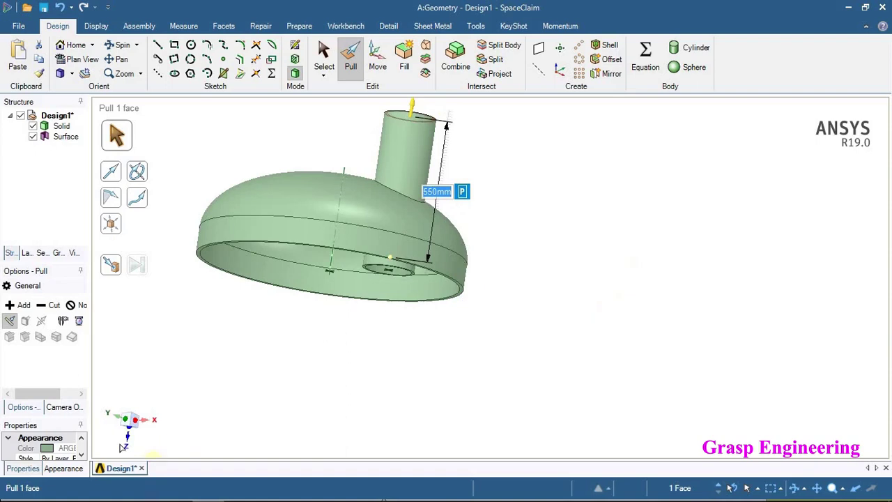
{"action": "key", "text": "v"}
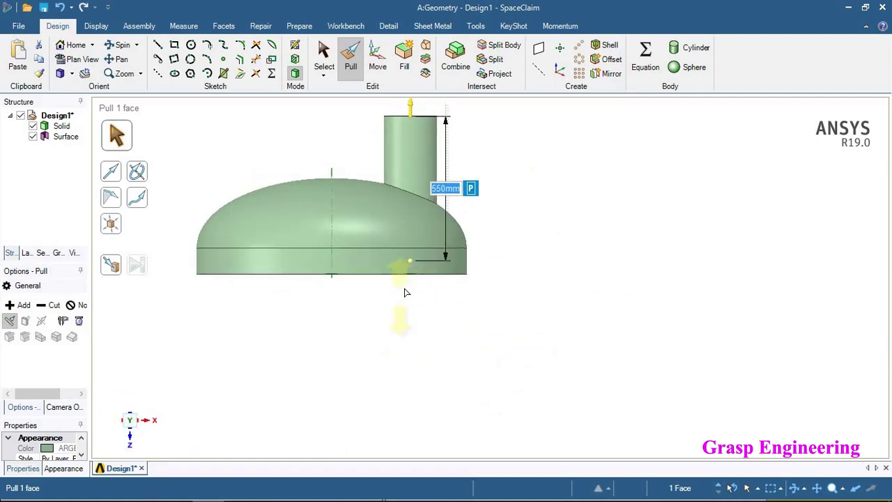
{"action": "scroll", "coordinate": [409, 293], "scroll_direction": "up", "scroll_amount": 2}
{"action": "middle_click_drag", "start_coordinate": [434, 243], "coordinate": [405, 285]}
Step: Try pulling the nozzle ring freehand up through the head in the side view, and undo that pull
{"action": "left_click", "coordinate": [590, 346]}
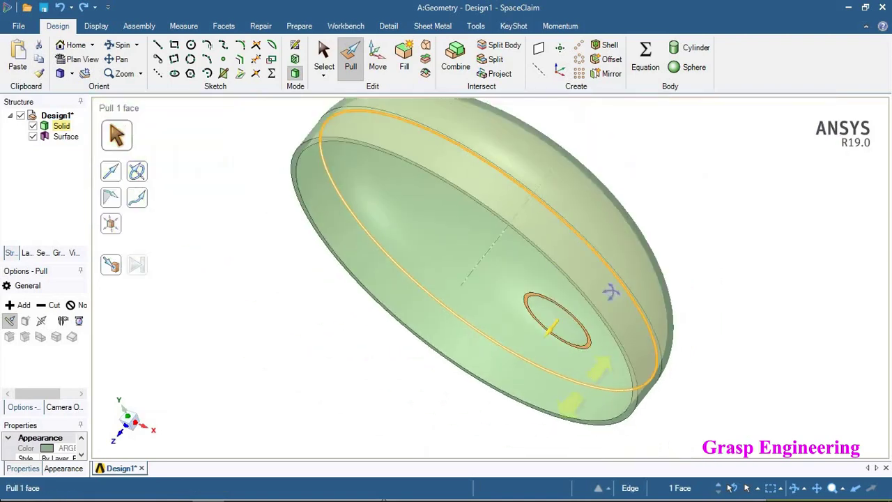
{"action": "middle_click_drag", "start_coordinate": [586, 389], "coordinate": [328, 201]}
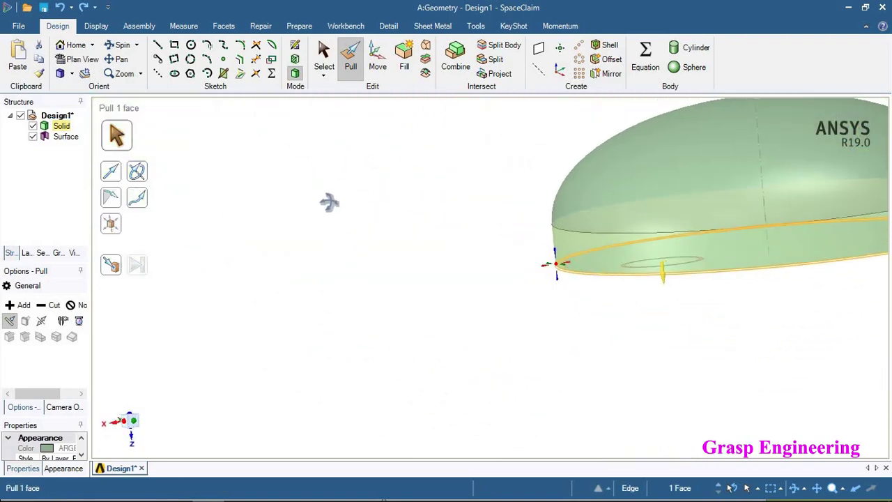
{"action": "left_click", "coordinate": [119, 424]}
{"action": "middle_click_drag", "start_coordinate": [701, 327], "coordinate": [541, 366], "text": "shift"}
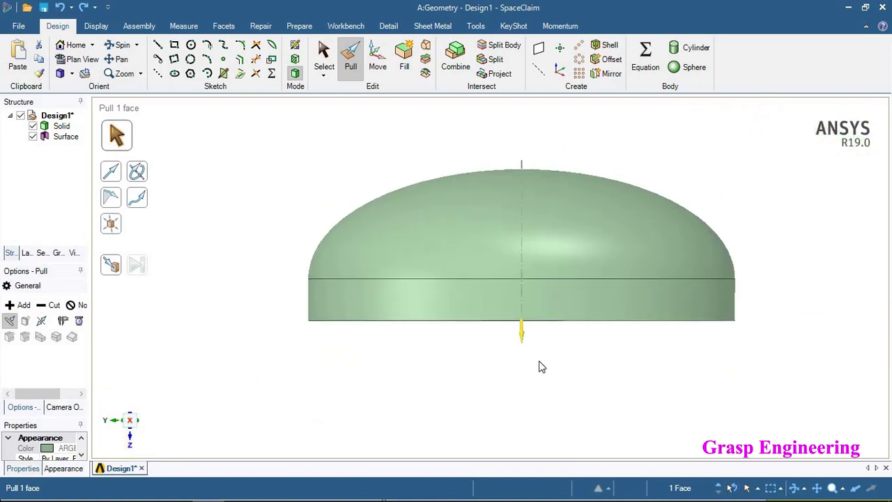
{"action": "left_click_drag", "start_coordinate": [522, 337], "coordinate": [509, 132]}
{"action": "left_click", "coordinate": [534, 281]}
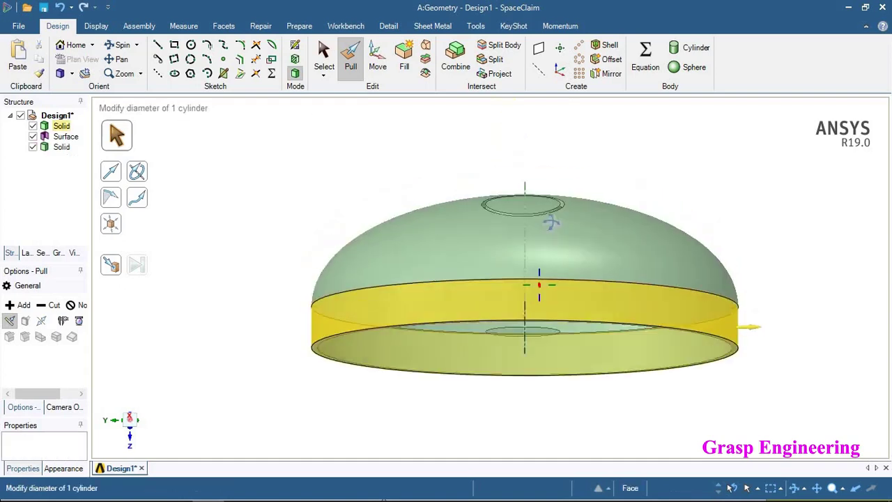
{"action": "middle_click_drag", "start_coordinate": [534, 281], "coordinate": [593, 342]}
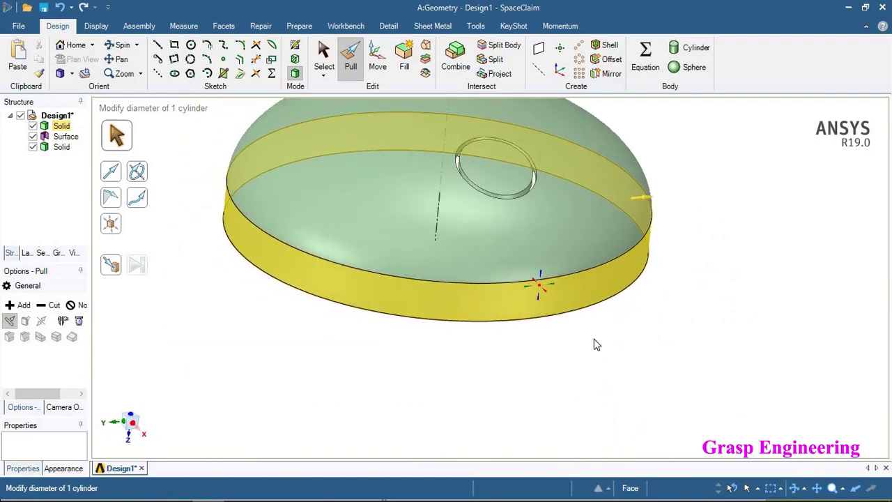
{"action": "left_click", "coordinate": [587, 337]}
{"action": "key", "text": "ctrl+z"}
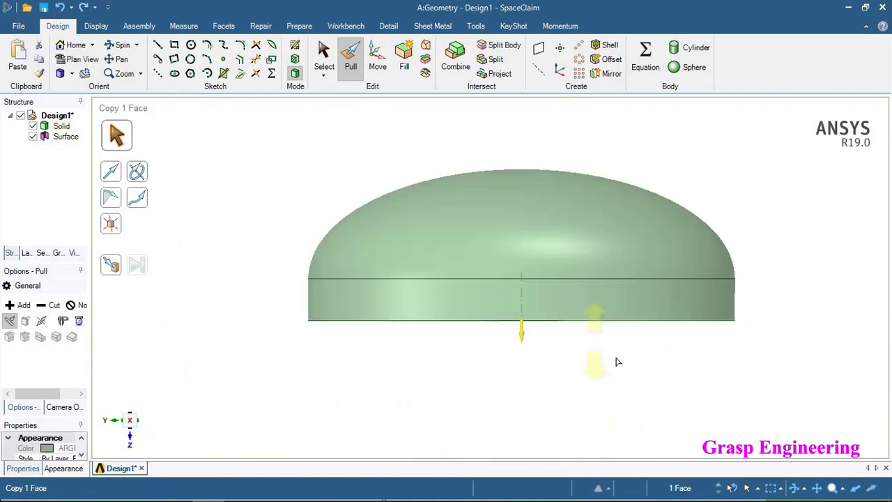
Step: Add the nozzle pipe to the head by pulling the annular sketch region 550 mm up through the dome with Add
{"action": "left_click", "coordinate": [513, 329]}
{"action": "middle_click_drag", "start_coordinate": [533, 242], "coordinate": [546, 374]}
{"action": "scroll", "coordinate": [547, 378], "scroll_direction": "up", "scroll_amount": 5}
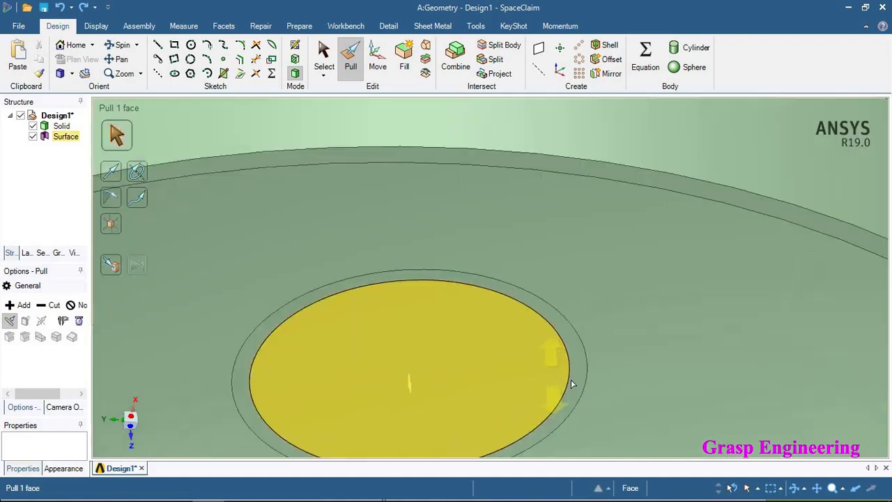
{"action": "left_click", "coordinate": [587, 367]}
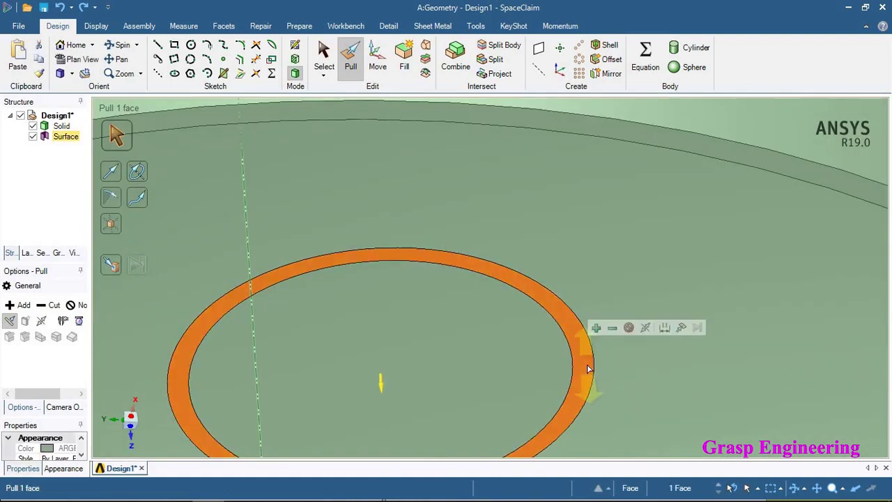
{"action": "left_click", "coordinate": [596, 329]}
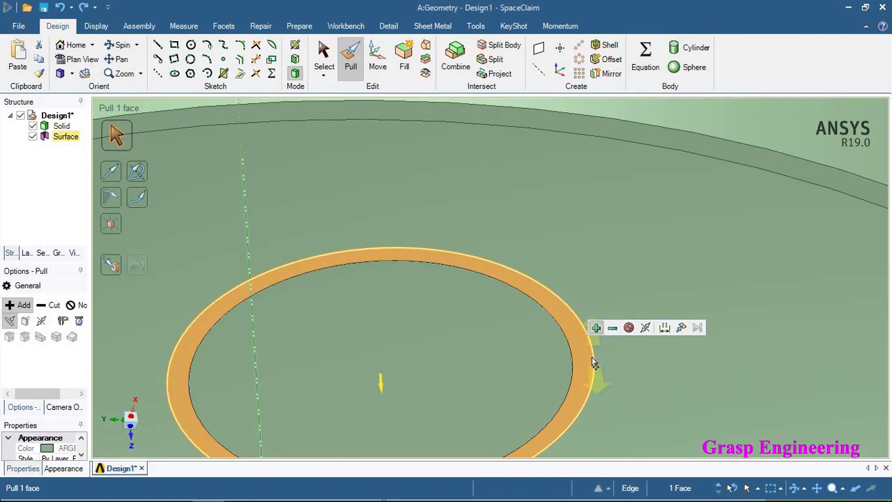
{"action": "middle_click_drag", "start_coordinate": [590, 371], "coordinate": [542, 387]}
{"action": "left_click", "coordinate": [383, 380]}
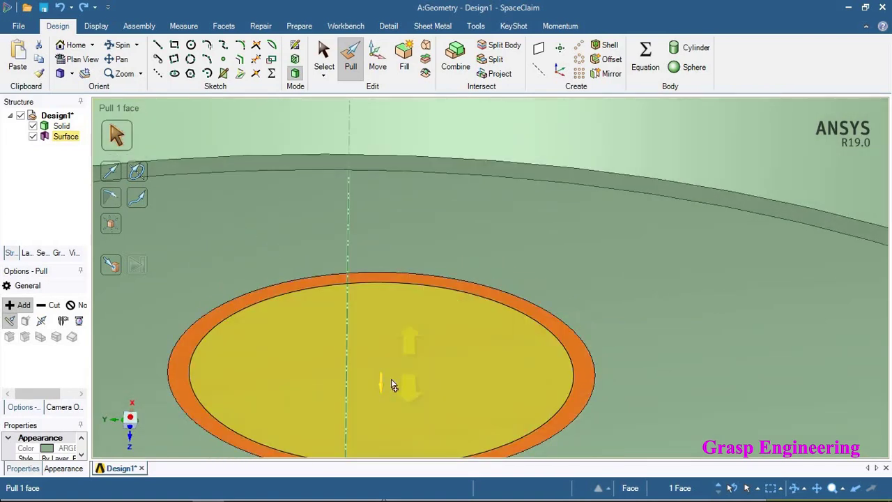
{"action": "left_click_drag", "start_coordinate": [382, 380], "coordinate": [402, 171]}
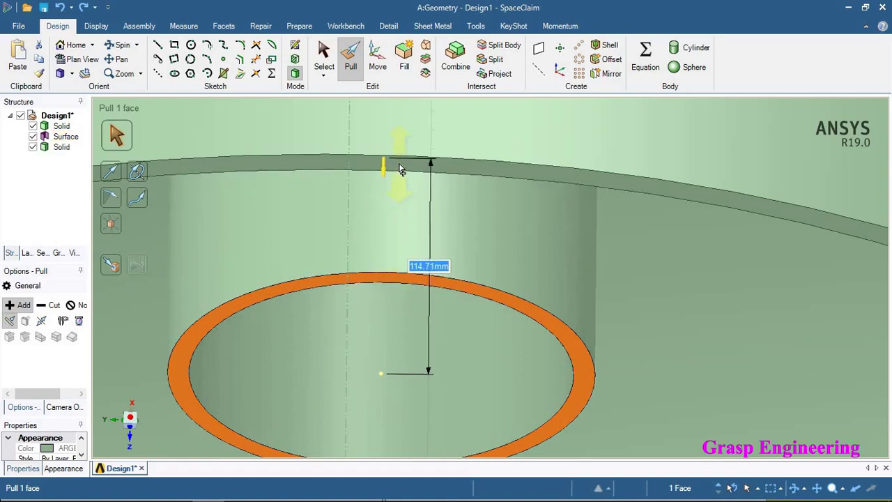
{"action": "type", "text": "550"}
{"action": "key", "text": "Return"}
{"action": "scroll", "coordinate": [400, 170], "scroll_direction": "down", "scroll_amount": 8}
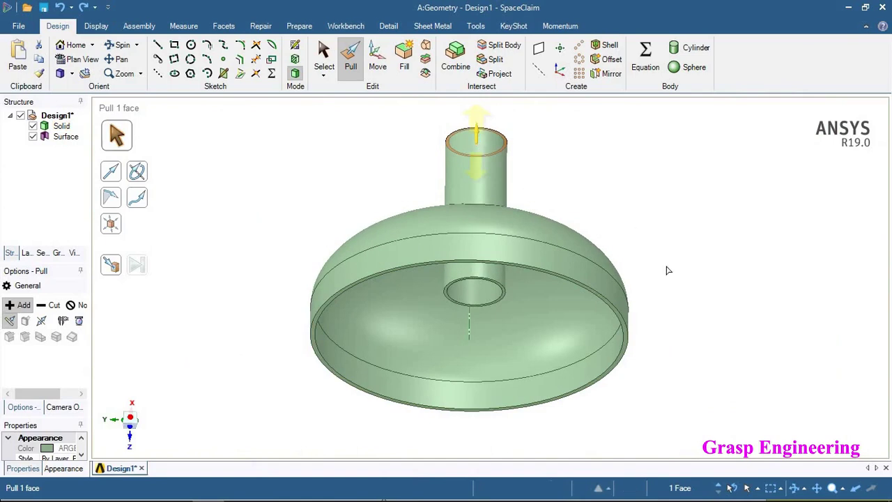
{"action": "middle_click_drag", "start_coordinate": [667, 215], "coordinate": [612, 465]}
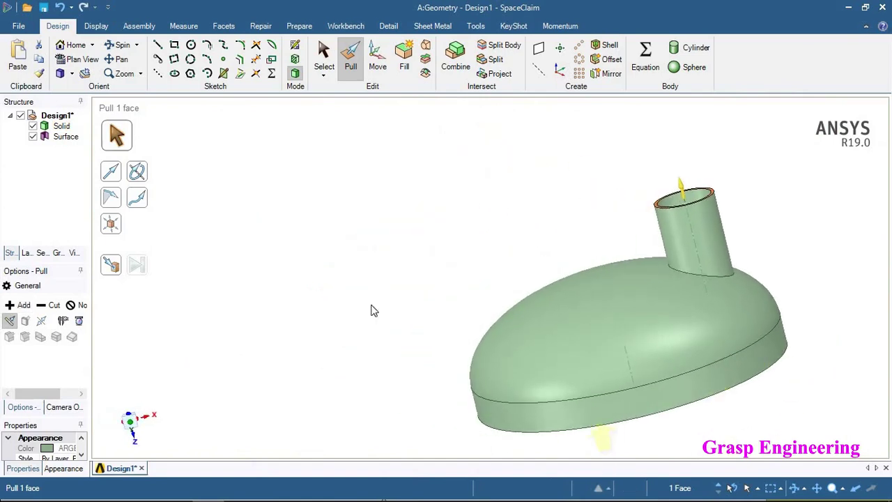
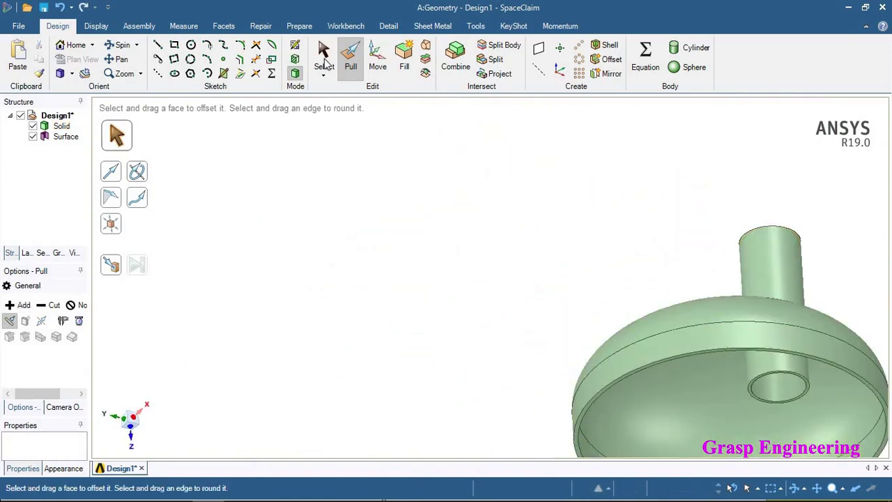
Step: Measure the area and perimeter of the nozzle pipe's annular end face above the dome
{"action": "scroll", "coordinate": [377, 202], "scroll_direction": "down", "scroll_amount": 5}
{"action": "middle_click_drag", "start_coordinate": [597, 406], "coordinate": [632, 347]}
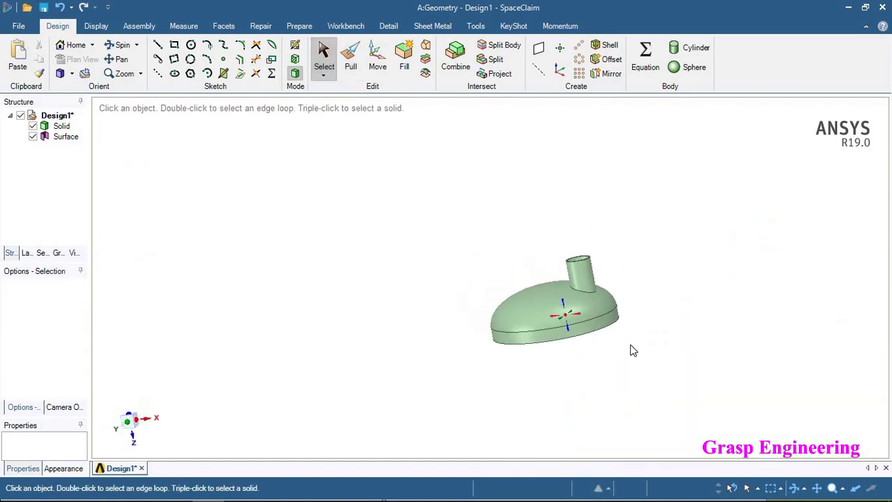
{"action": "scroll", "coordinate": [615, 321], "scroll_direction": "up", "scroll_amount": 4}
{"action": "middle_click_drag", "start_coordinate": [437, 318], "coordinate": [443, 260]}
{"action": "key", "text": "Escape"}
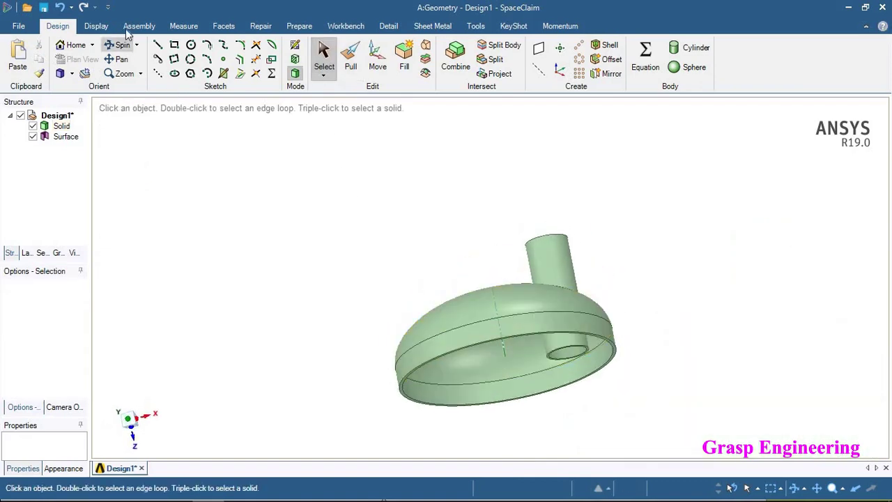
{"action": "left_click", "coordinate": [184, 25]}
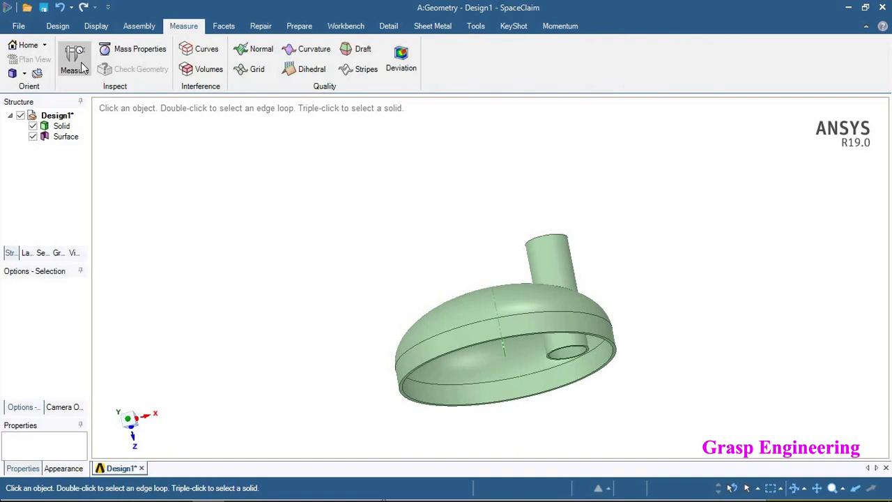
{"action": "left_click", "coordinate": [74, 59]}
{"action": "scroll", "coordinate": [534, 235], "scroll_direction": "up", "scroll_amount": 10}
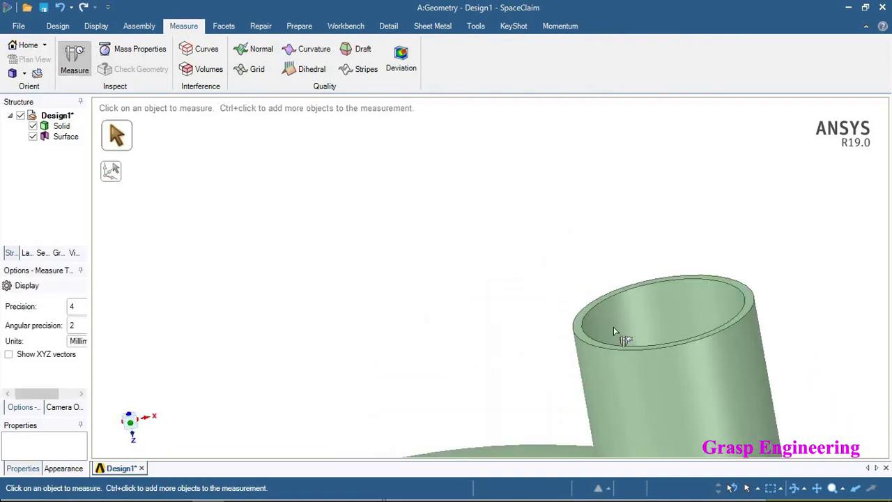
{"action": "left_click", "coordinate": [529, 333]}
{"action": "scroll", "coordinate": [522, 305], "scroll_direction": "down", "scroll_amount": 10}
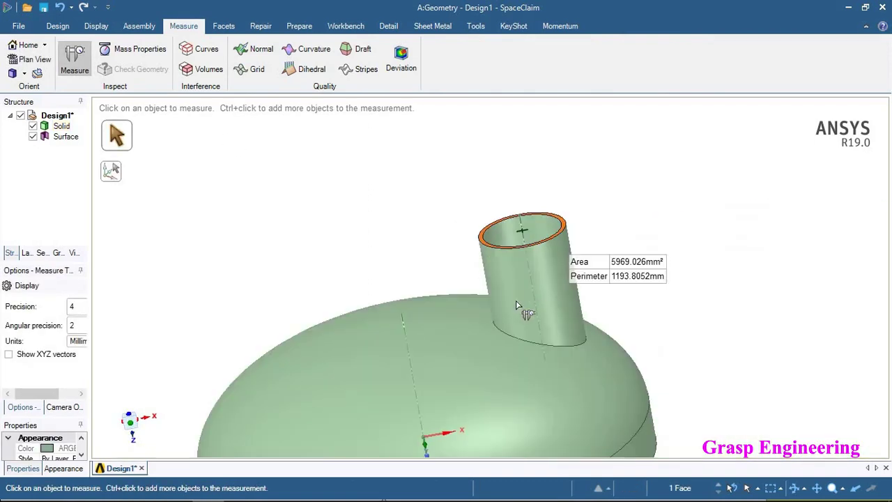
Step: Measure the area and perimeter of the flat rim face at the head's open end
{"action": "scroll", "coordinate": [564, 363], "scroll_direction": "up", "scroll_amount": 10}
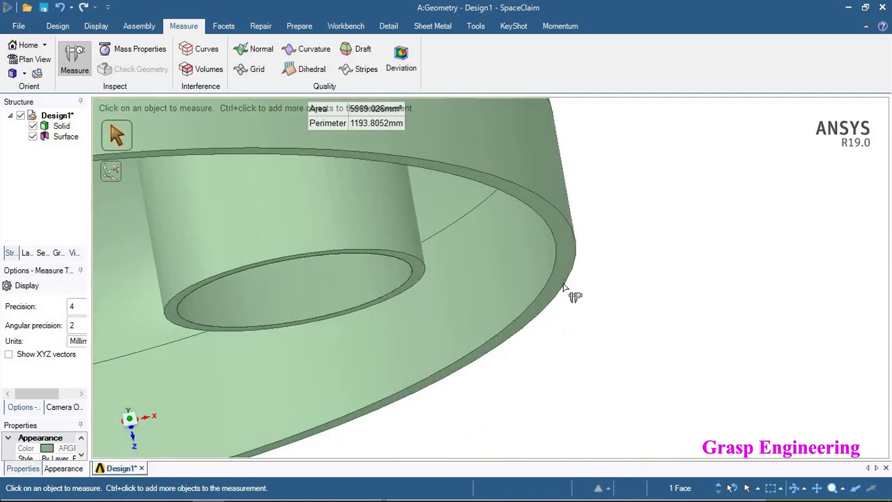
{"action": "left_click", "coordinate": [566, 288]}
{"action": "scroll", "coordinate": [603, 345], "scroll_direction": "down", "scroll_amount": 10}
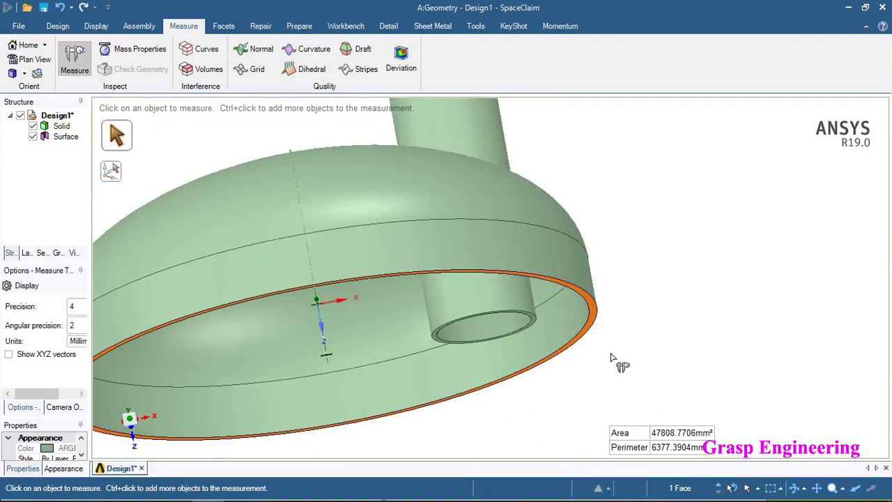
{"action": "scroll", "coordinate": [539, 372], "scroll_direction": "up", "scroll_amount": 10}
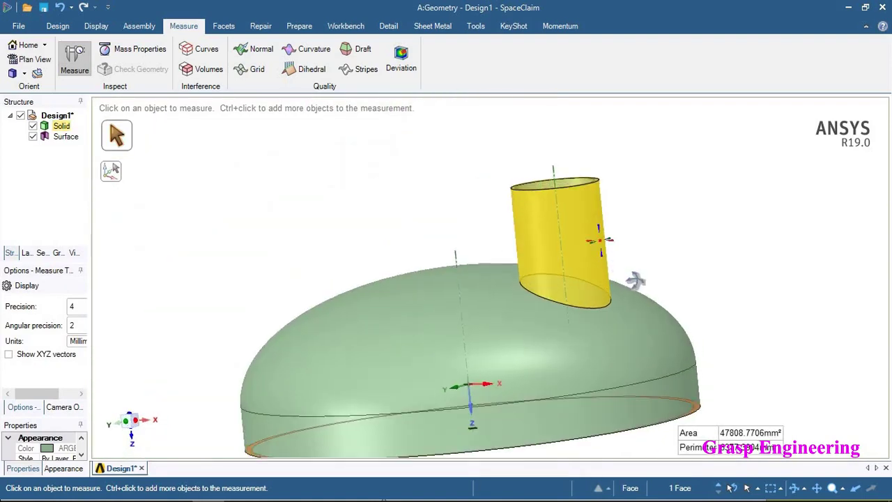
Step: Measure the distance between the head's flat rim face and the nozzle pipe's annular end face
{"action": "scroll", "coordinate": [602, 181], "scroll_direction": "up", "scroll_amount": 3}
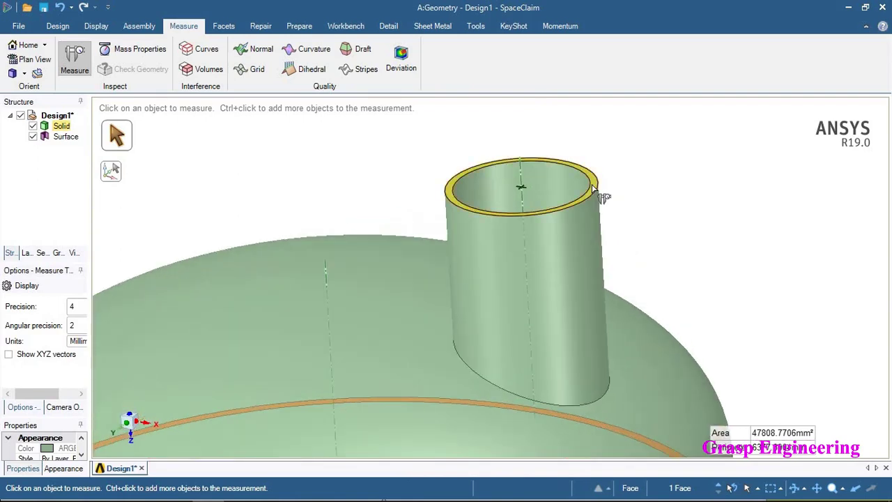
{"action": "left_click", "coordinate": [593, 187], "text": "ctrl"}
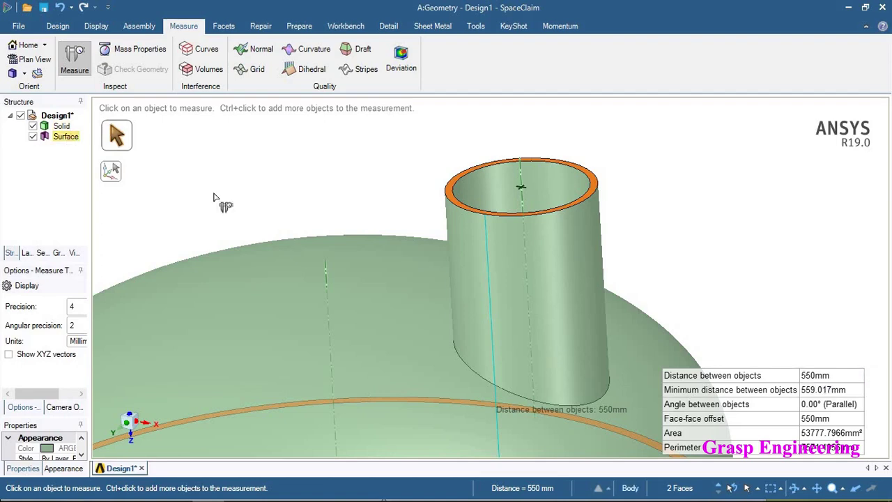
{"action": "left_click", "coordinate": [297, 184]}
{"action": "scroll", "coordinate": [299, 184], "scroll_direction": "down", "scroll_amount": 9}
{"action": "middle_click_drag", "start_coordinate": [384, 279], "coordinate": [441, 189]}
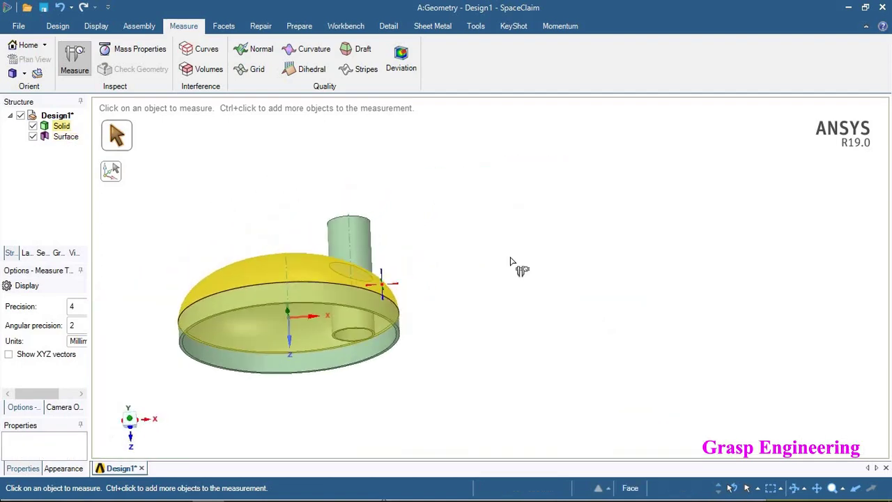
Step: Examine the length of nozzle pipe protruding inside the head and its lower end face
{"action": "left_click", "coordinate": [58, 26]}
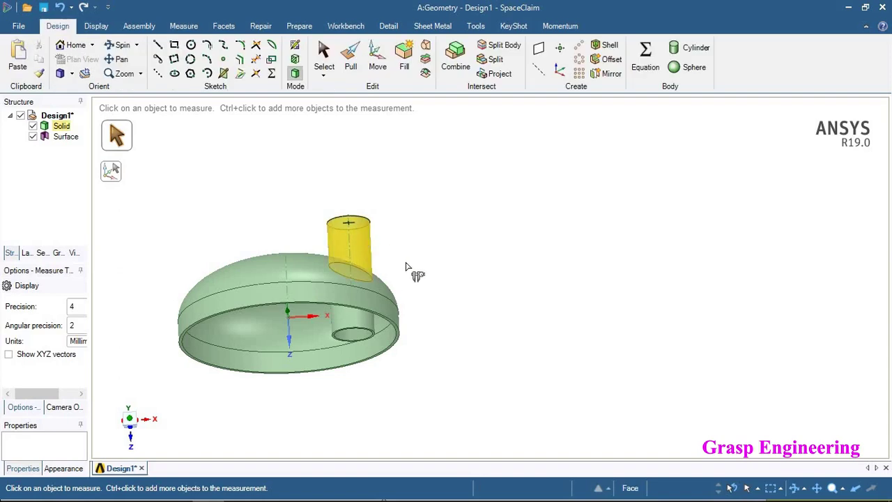
{"action": "middle_click_drag", "start_coordinate": [427, 354], "coordinate": [605, 381], "text": "ctrl"}
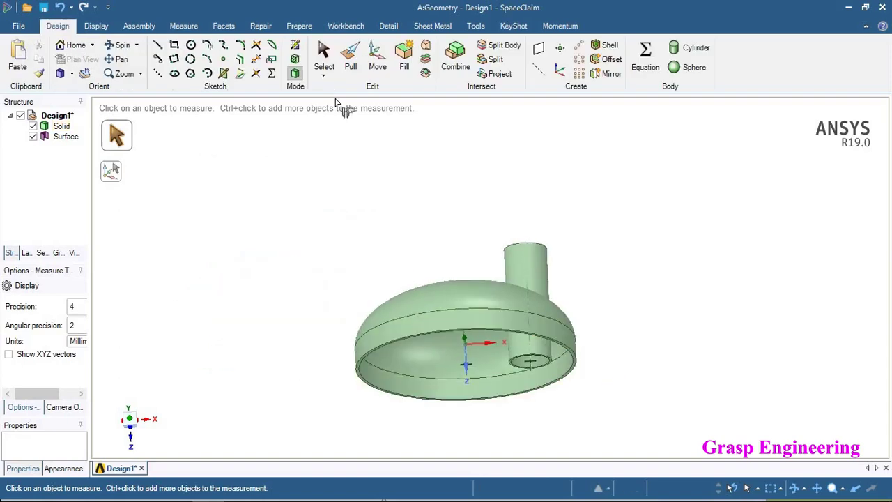
{"action": "left_click", "coordinate": [325, 55]}
{"action": "scroll", "coordinate": [537, 368], "scroll_direction": "up", "scroll_amount": 5}
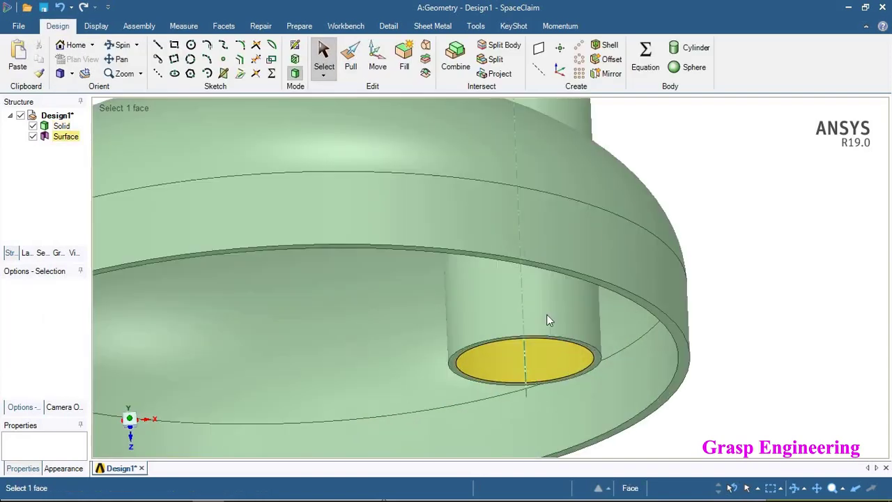
{"action": "middle_click_drag", "start_coordinate": [512, 277], "coordinate": [526, 230]}
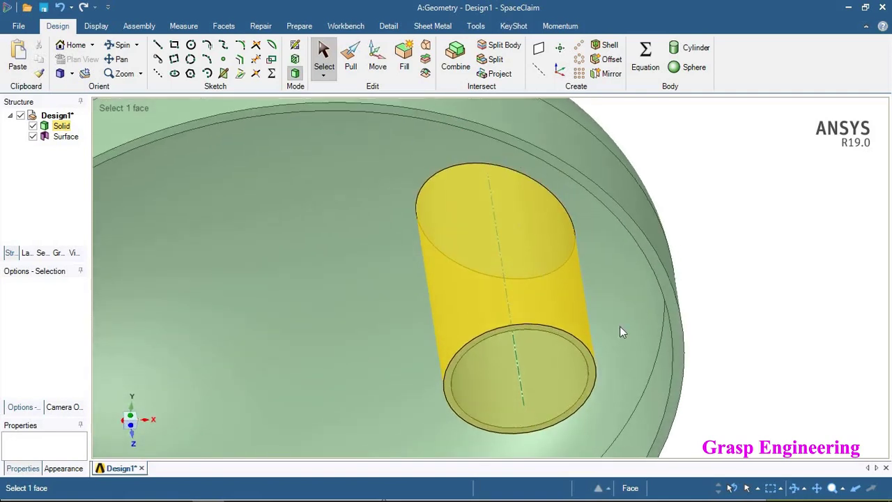
{"action": "left_click", "coordinate": [612, 394]}
{"action": "left_click", "coordinate": [561, 393]}
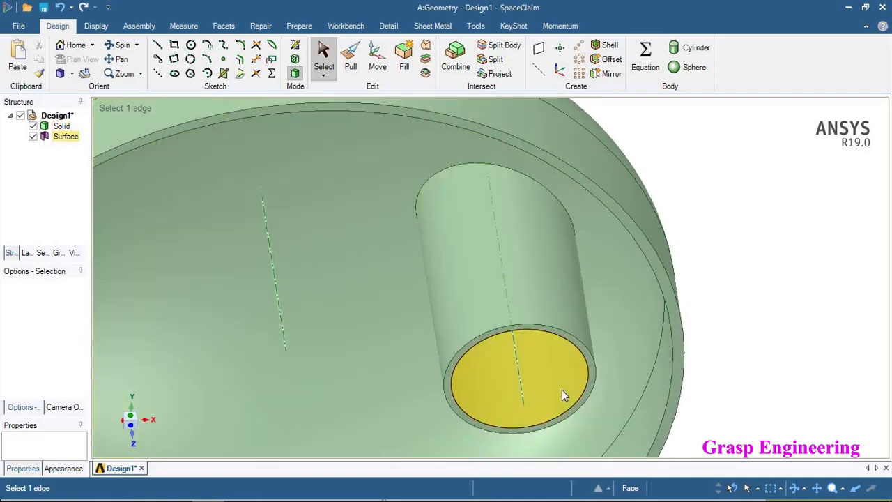
{"action": "scroll", "coordinate": [562, 393], "scroll_direction": "down", "scroll_amount": 5}
{"action": "left_click", "coordinate": [606, 260]}
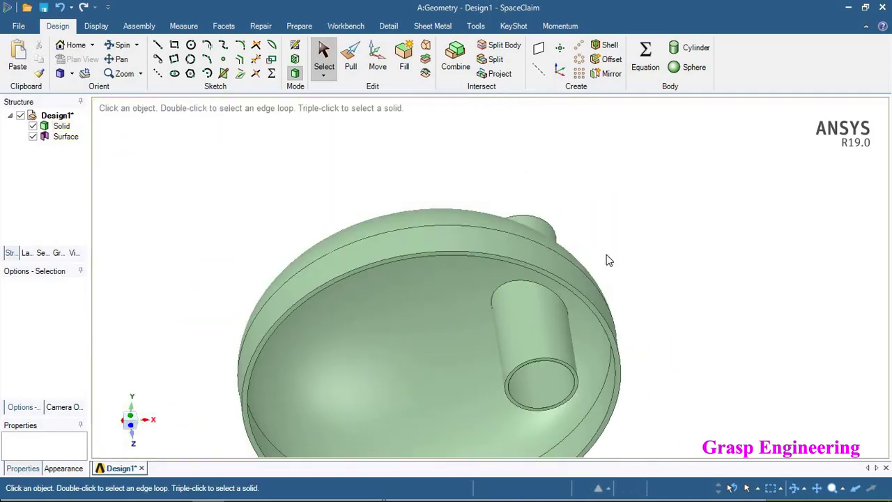
Step: Use Split Body with the head's inner dome face as cutter to remove the pipe portion protruding inside the head
{"action": "left_click", "coordinate": [504, 46]}
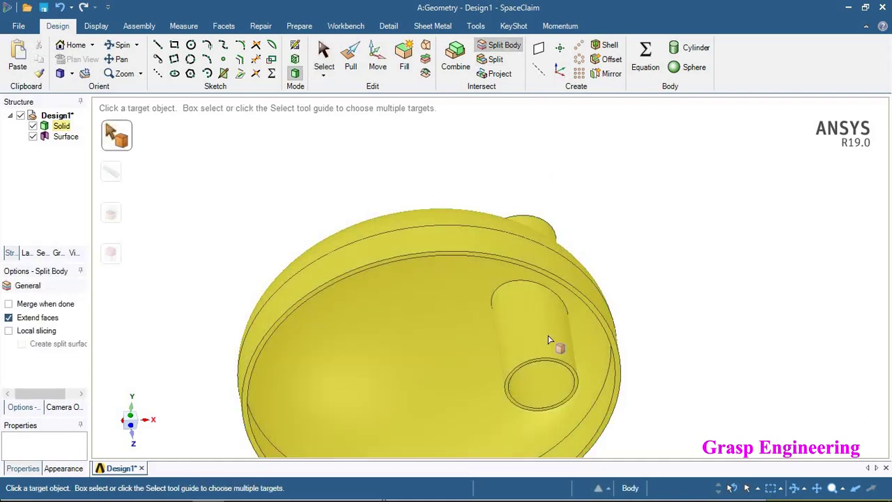
{"action": "left_click", "coordinate": [548, 340]}
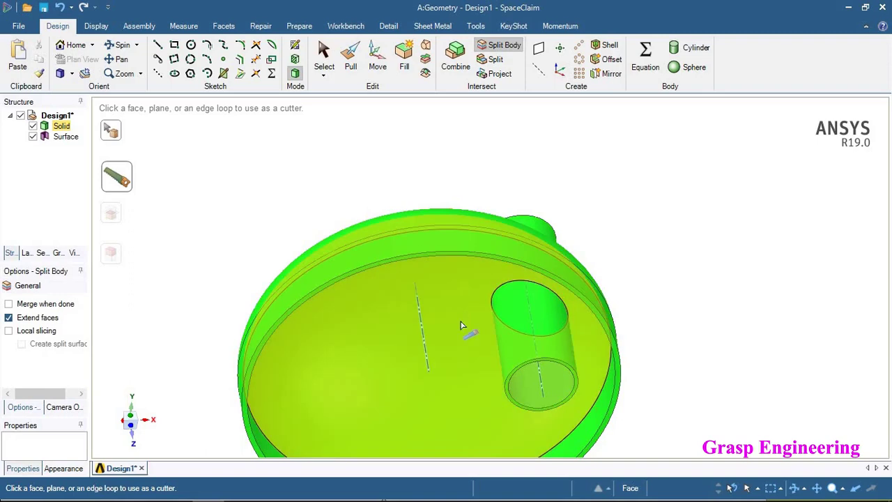
{"action": "left_click", "coordinate": [460, 324]}
{"action": "left_click", "coordinate": [539, 350]}
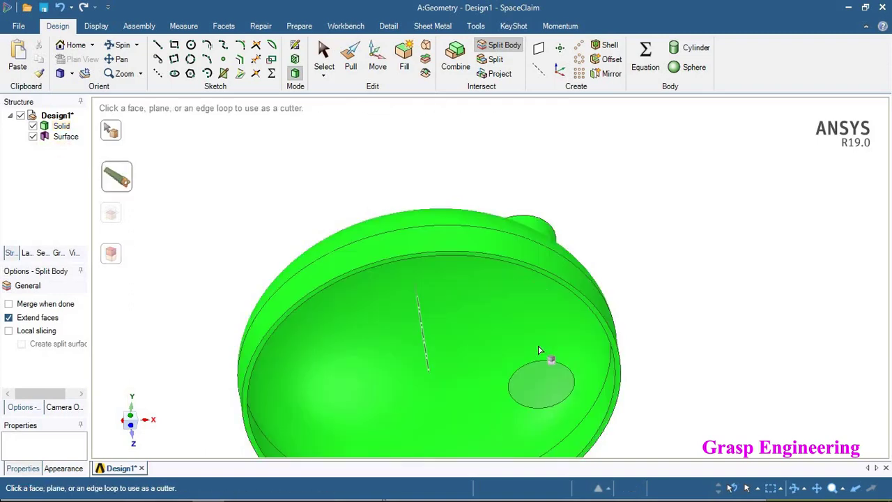
{"action": "middle_click_drag", "start_coordinate": [588, 350], "coordinate": [489, 411]}
{"action": "middle_click_drag", "start_coordinate": [566, 299], "coordinate": [505, 403]}
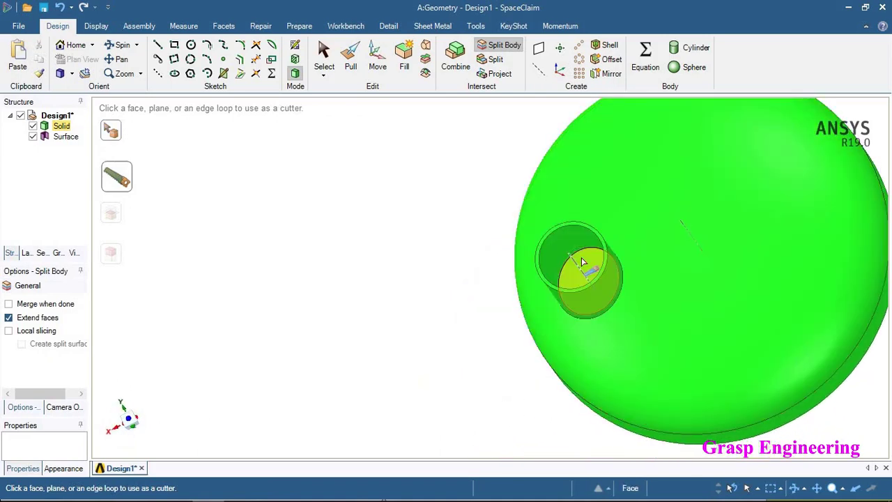
{"action": "left_click", "coordinate": [581, 257]}
{"action": "left_click", "coordinate": [325, 52]}
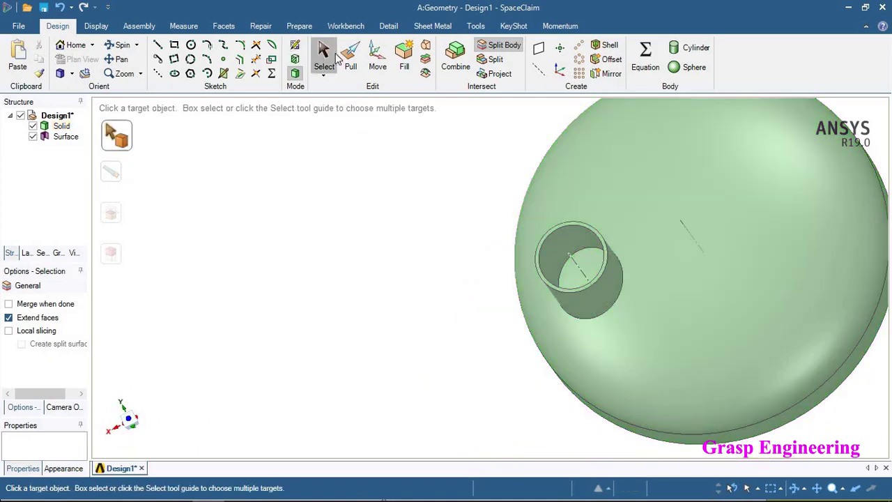
Step: Split the body with the pipe's inner cylindrical face and remove the disc of head wall blocking the nozzle bore
{"action": "left_click", "coordinate": [499, 48]}
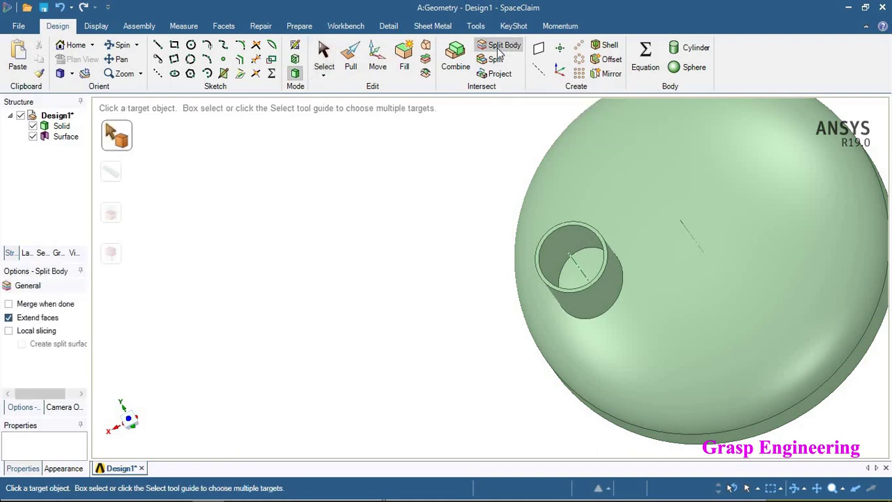
{"action": "left_click", "coordinate": [585, 270]}
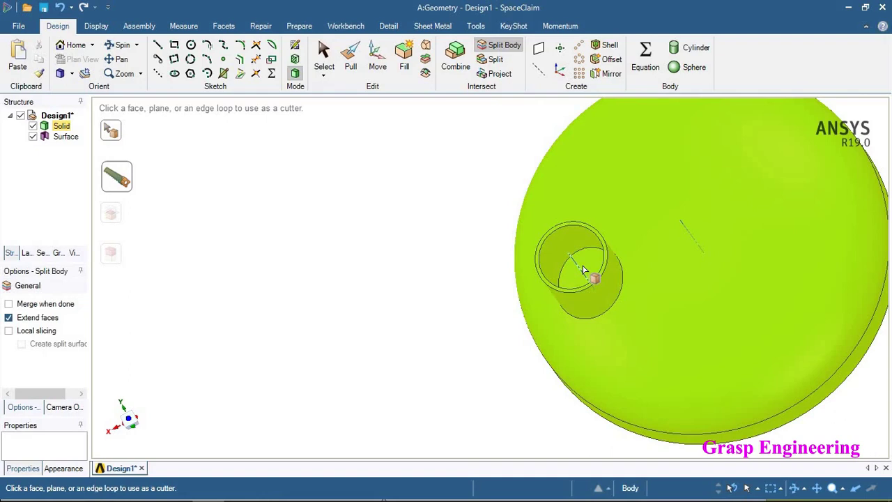
{"action": "scroll", "coordinate": [584, 270], "scroll_direction": "up", "scroll_amount": 5}
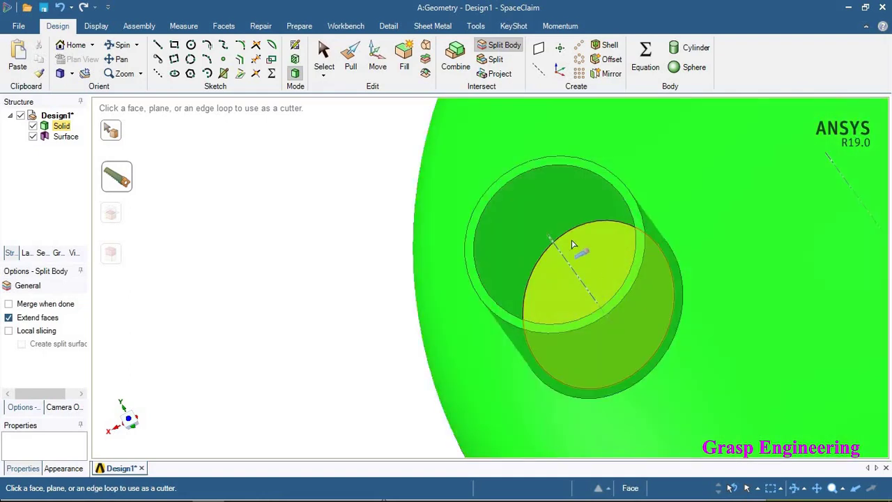
{"action": "left_click", "coordinate": [559, 207]}
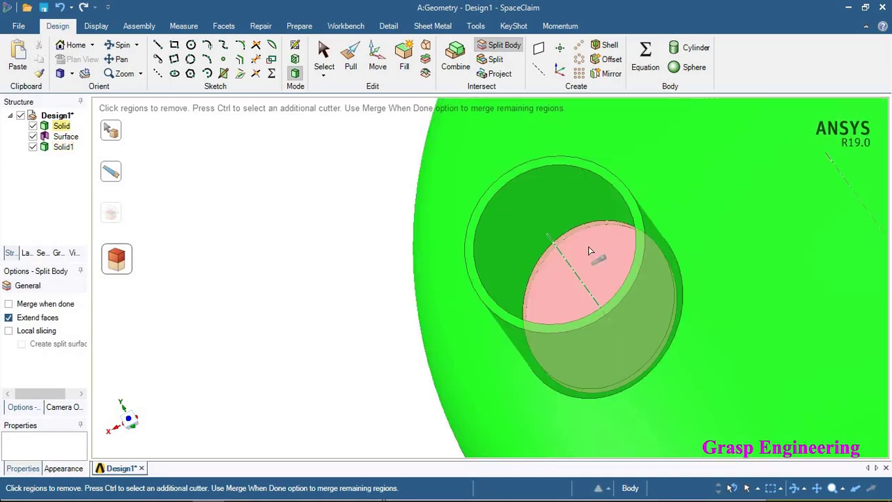
{"action": "left_click", "coordinate": [589, 249]}
{"action": "middle_click_drag", "start_coordinate": [631, 284], "coordinate": [711, 167]}
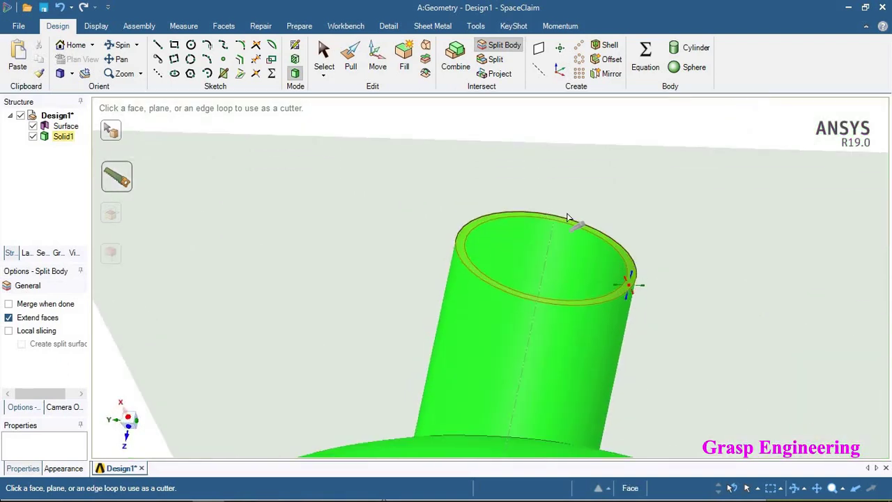
{"action": "scroll", "coordinate": [567, 218], "scroll_direction": "down", "scroll_amount": 4}
{"action": "scroll", "coordinate": [543, 208], "scroll_direction": "down", "scroll_amount": 3}
{"action": "left_click", "coordinate": [337, 184]}
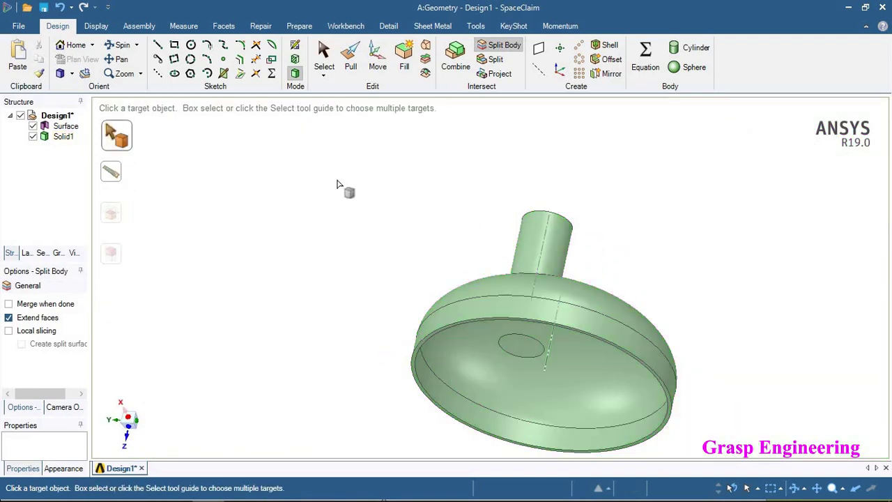
Step: Delete the leftover circular sketch surface beneath the nozzle opening
{"action": "left_click", "coordinate": [325, 57]}
{"action": "left_click", "coordinate": [529, 350]}
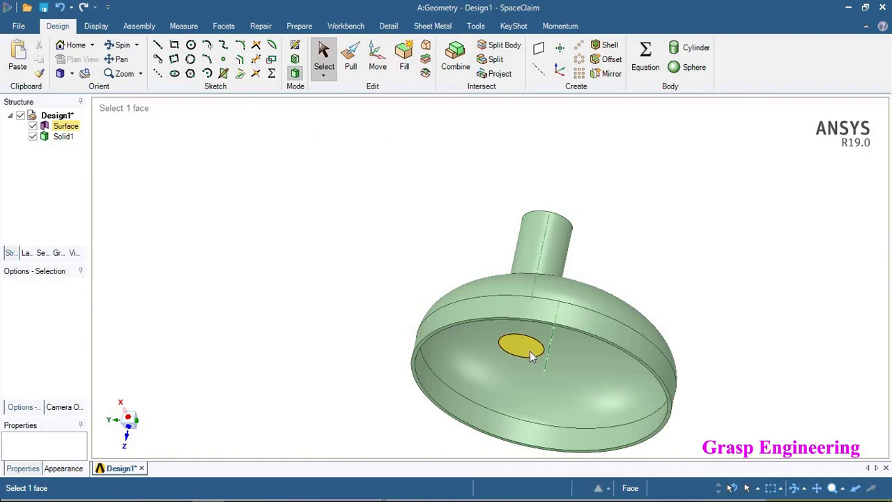
{"action": "right_click", "coordinate": [57, 127]}
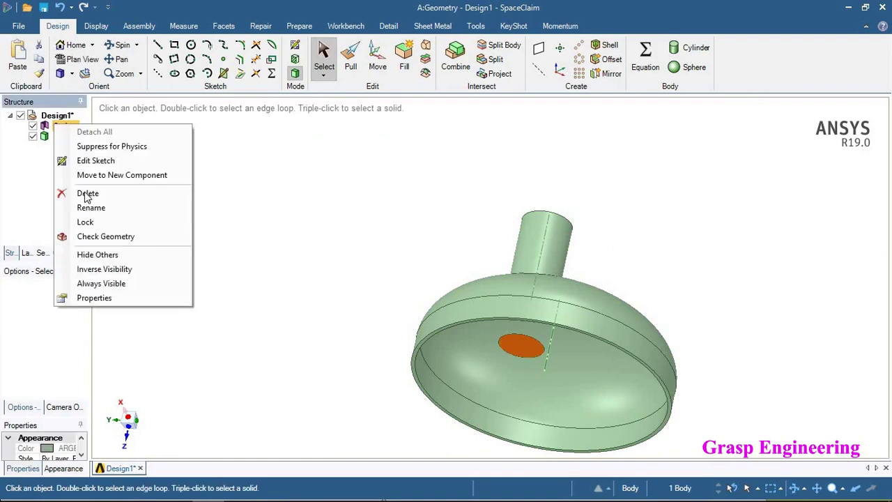
{"action": "left_click", "coordinate": [88, 193]}
{"action": "left_click", "coordinate": [474, 292]}
Step: Switch to the PowerPoint drawing, examine the reinforcing pad and fillet weld callouts in Detail A, and return to SpaceClaim
{"action": "middle_click_drag", "start_coordinate": [474, 291], "coordinate": [446, 400]}
{"action": "scroll", "coordinate": [630, 404], "scroll_direction": "up", "scroll_amount": 3}
{"action": "middle_click_drag", "start_coordinate": [544, 322], "coordinate": [554, 307], "text": "ctrl"}
{"action": "middle_click_drag", "start_coordinate": [554, 307], "coordinate": [695, 269], "text": "ctrl"}
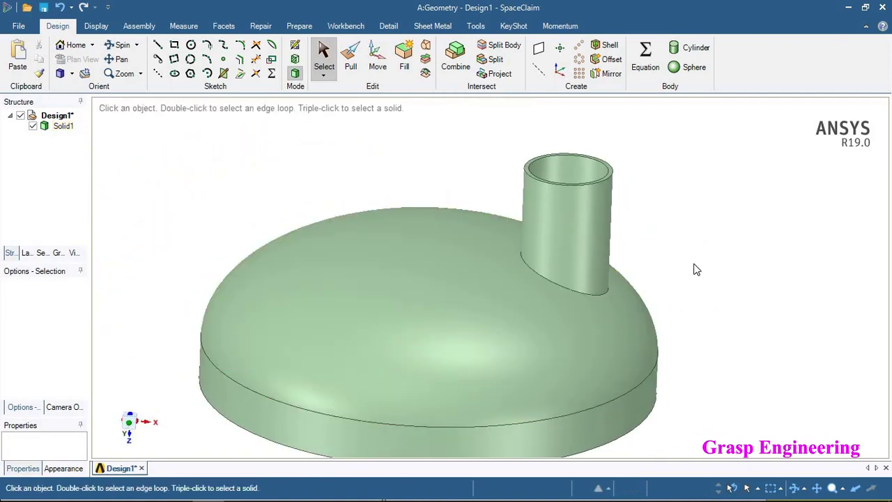
{"action": "key", "text": "alt+Tab"}
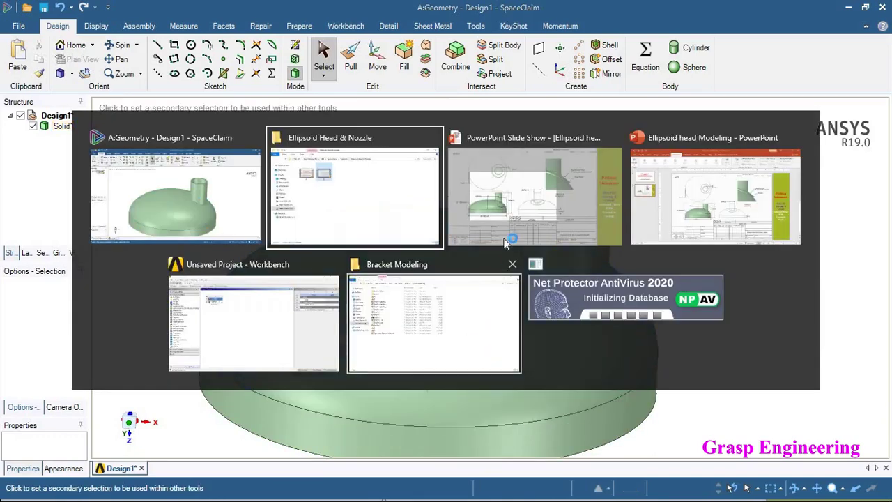
{"action": "left_click", "coordinate": [509, 230]}
{"action": "left_click", "coordinate": [510, 230]}
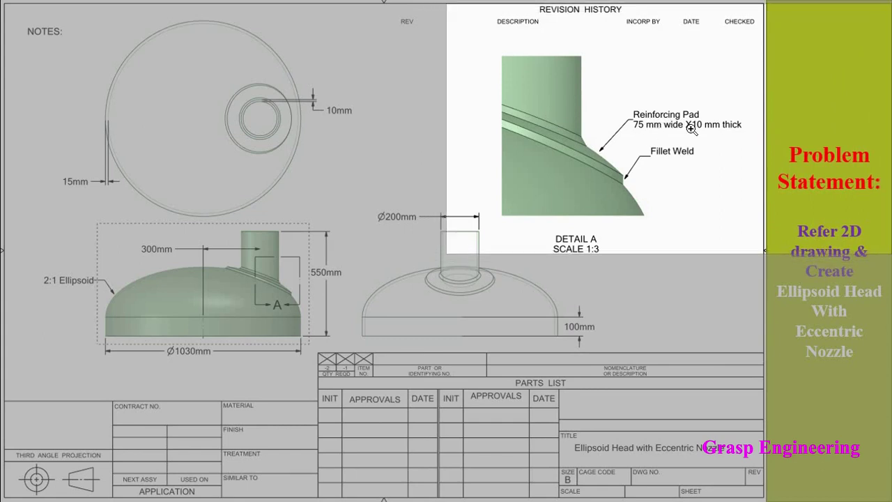
{"action": "key", "text": "alt+Tab"}
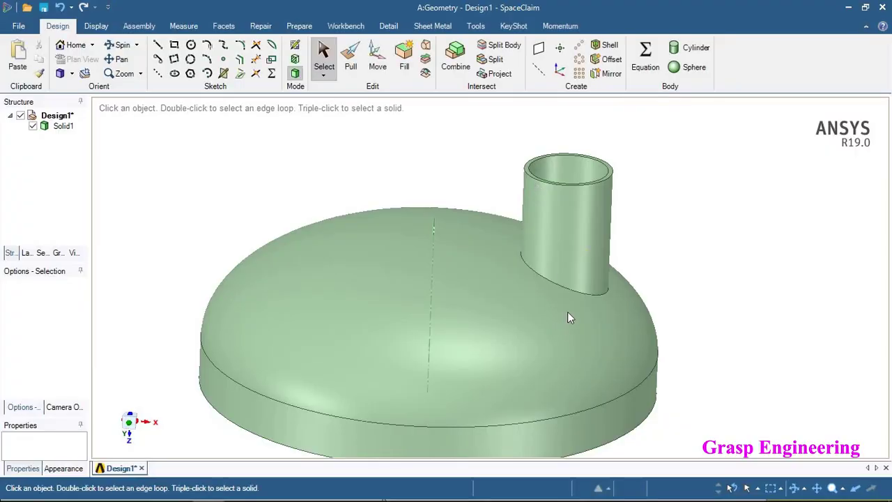
Step: Pull the edge where the nozzle meets the dome outward 75 mm with Extrude Edge to form a ring surface
{"action": "scroll", "coordinate": [567, 311], "scroll_direction": "up", "scroll_amount": 2}
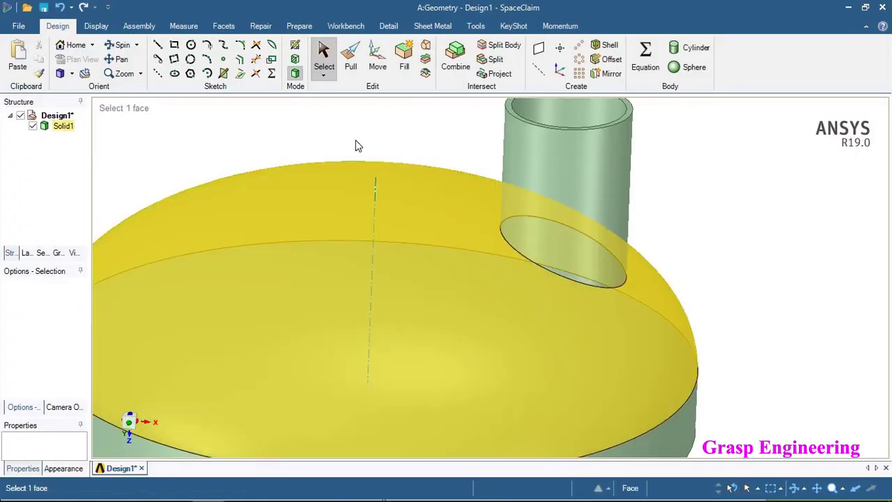
{"action": "left_click", "coordinate": [352, 61]}
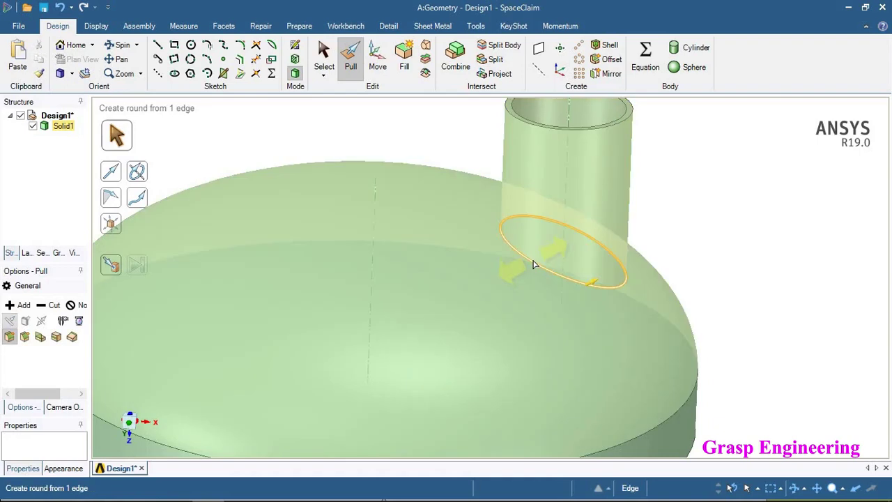
{"action": "left_click", "coordinate": [533, 263]}
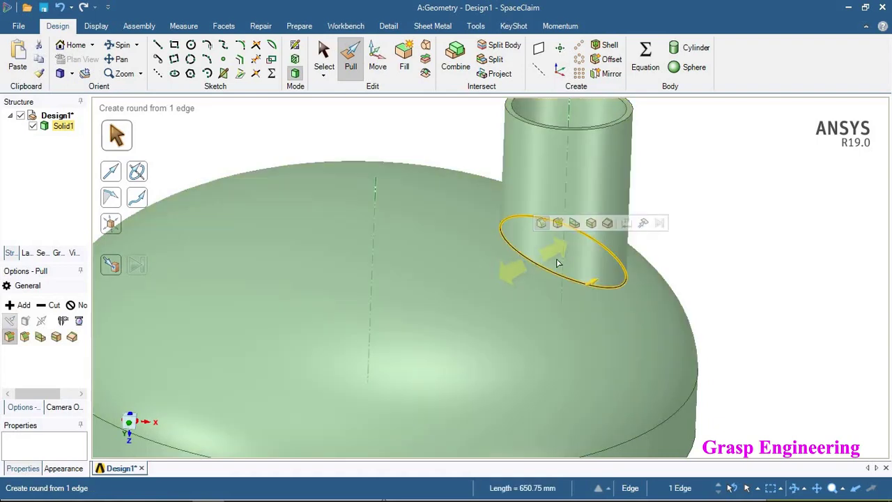
{"action": "left_click", "coordinate": [575, 223]}
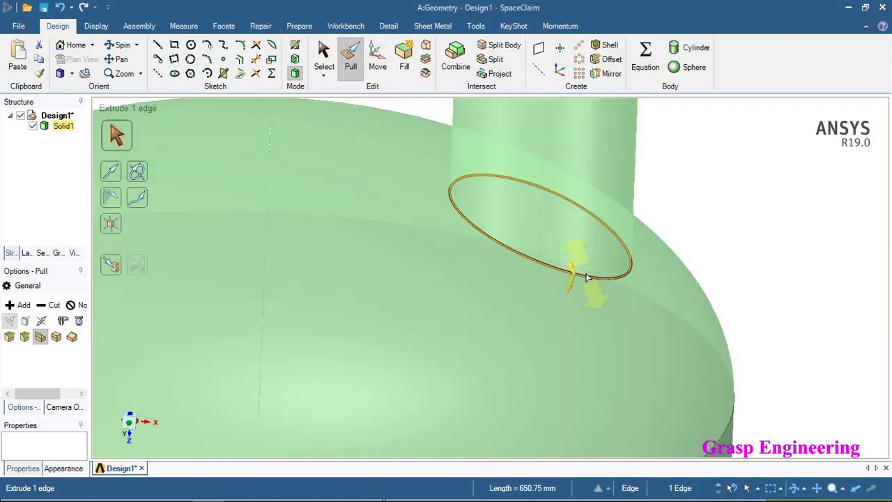
{"action": "left_click_drag", "start_coordinate": [602, 298], "coordinate": [604, 305]}
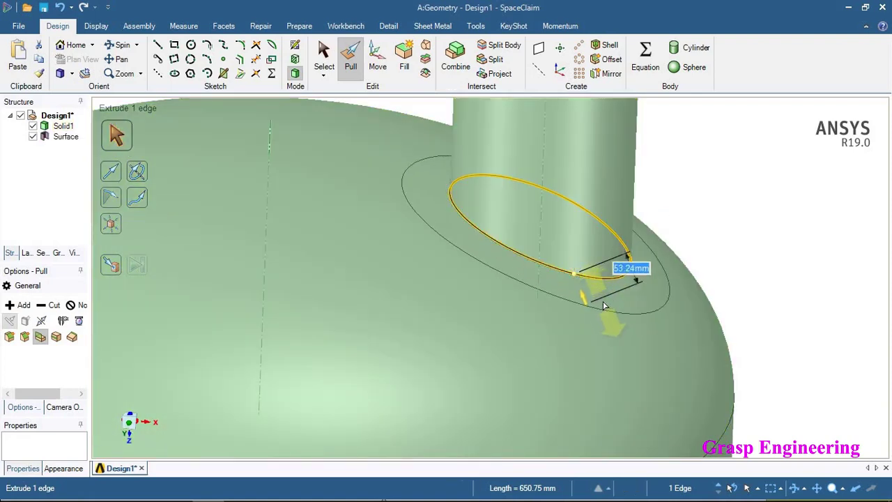
{"action": "key", "text": "Return"}
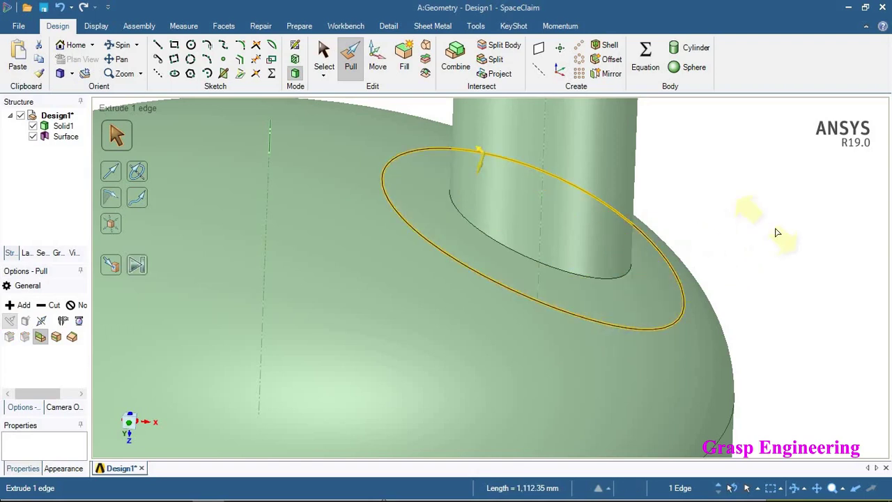
{"action": "left_click", "coordinate": [324, 56]}
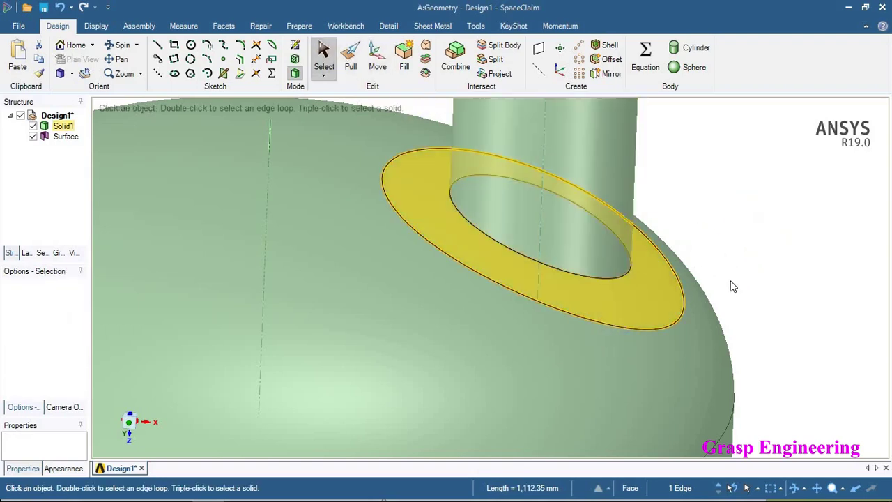
{"action": "scroll", "coordinate": [759, 321], "scroll_direction": "down", "scroll_amount": 2}
{"action": "left_click", "coordinate": [795, 292]}
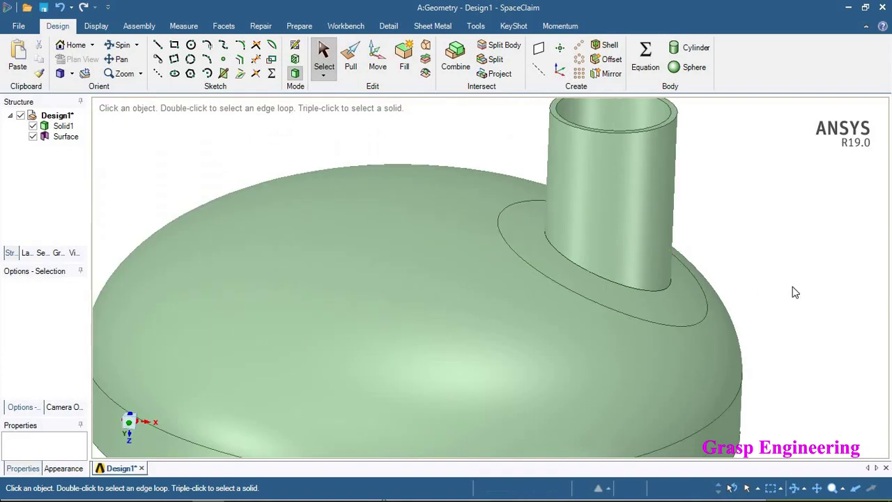
Step: Thicken the ring surface around the nozzle base outward by 10 mm with Pull to form the reinforcing pad
{"action": "left_click", "coordinate": [543, 242]}
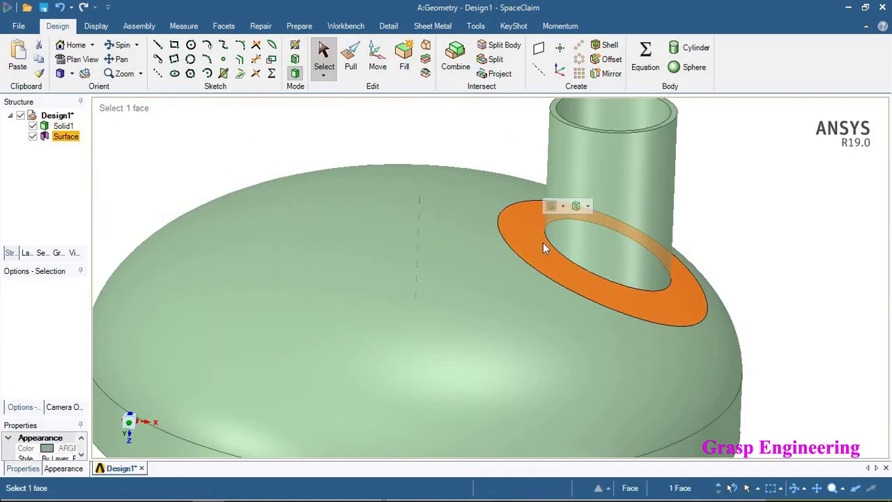
{"action": "left_click", "coordinate": [351, 62]}
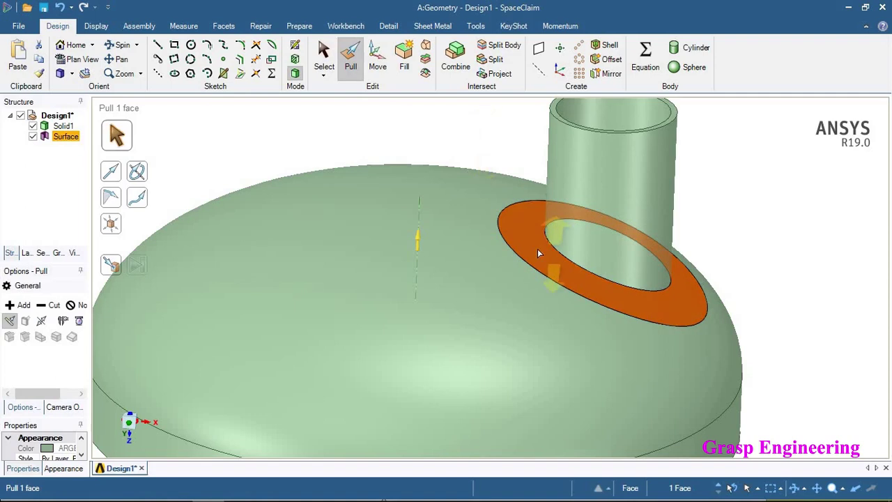
{"action": "left_click_drag", "start_coordinate": [535, 241], "coordinate": [536, 231]}
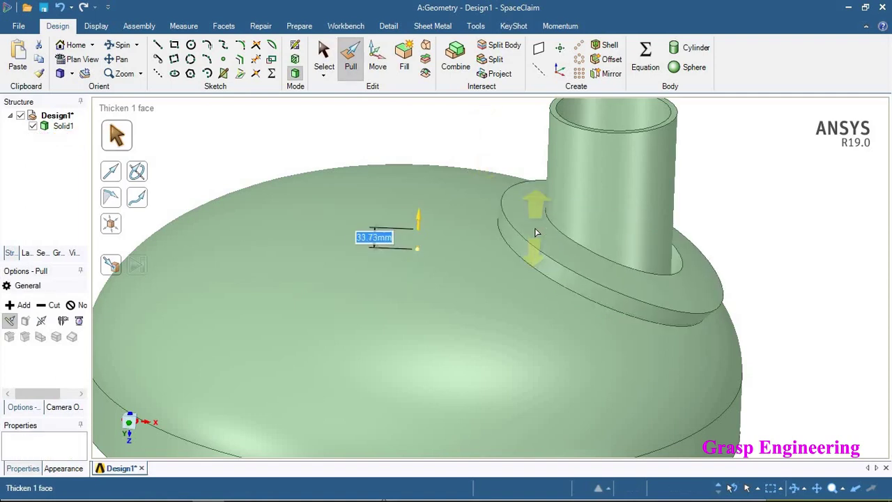
{"action": "type", "text": "10"}
{"action": "key", "text": "Return"}
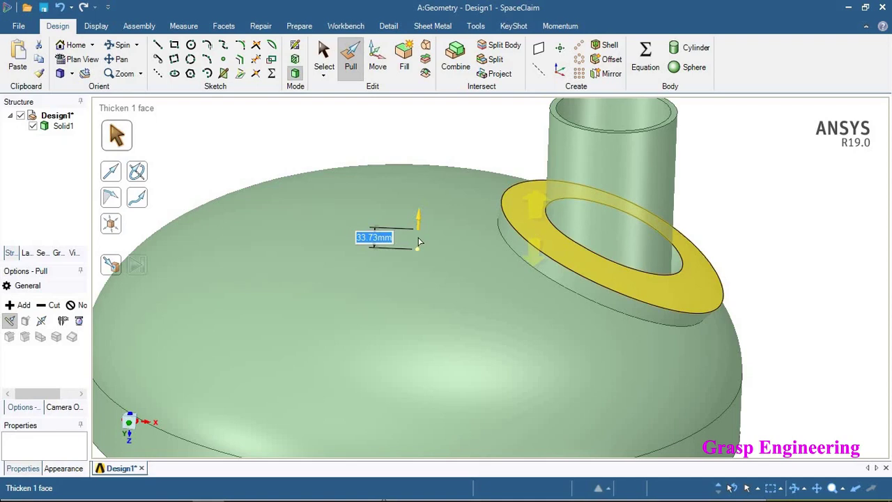
{"action": "key", "text": "Escape"}
{"action": "left_click", "coordinate": [687, 320]}
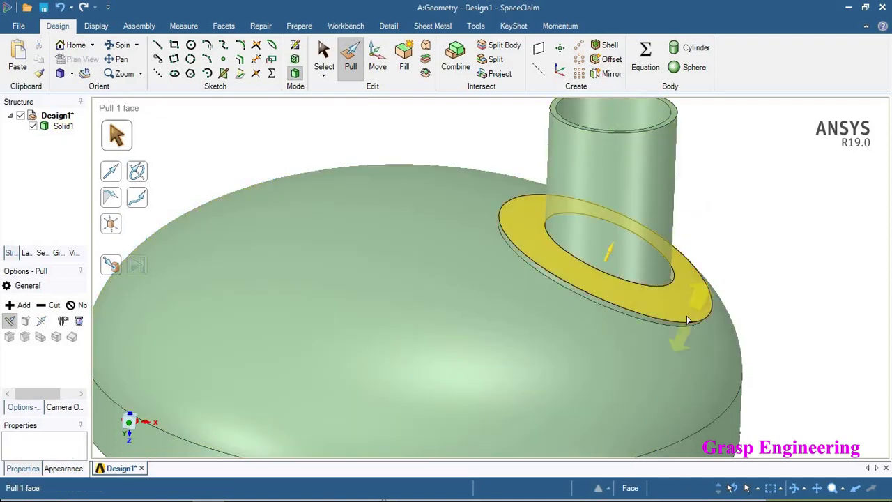
{"action": "scroll", "coordinate": [688, 320], "scroll_direction": "up", "scroll_amount": 2}
{"action": "scroll", "coordinate": [645, 296], "scroll_direction": "down", "scroll_amount": 2}
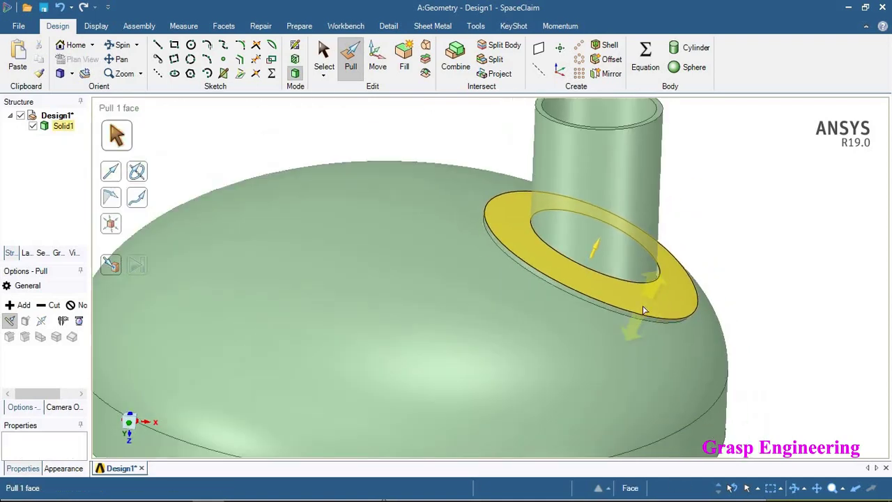
{"action": "left_click", "coordinate": [351, 145]}
{"action": "left_click", "coordinate": [327, 59]}
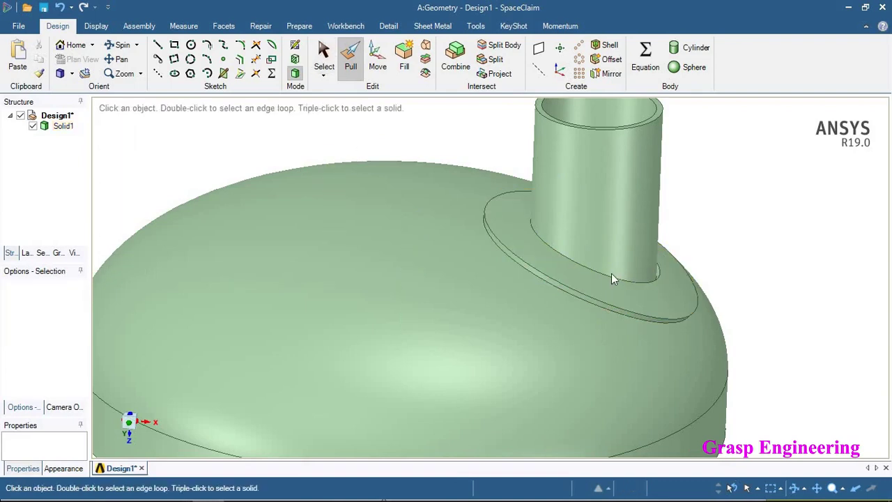
Step: Examine how the reinforcing pad's outer rim sits on the dome, close up and in the front view
{"action": "left_click", "coordinate": [602, 279]}
{"action": "left_click", "coordinate": [611, 320]}
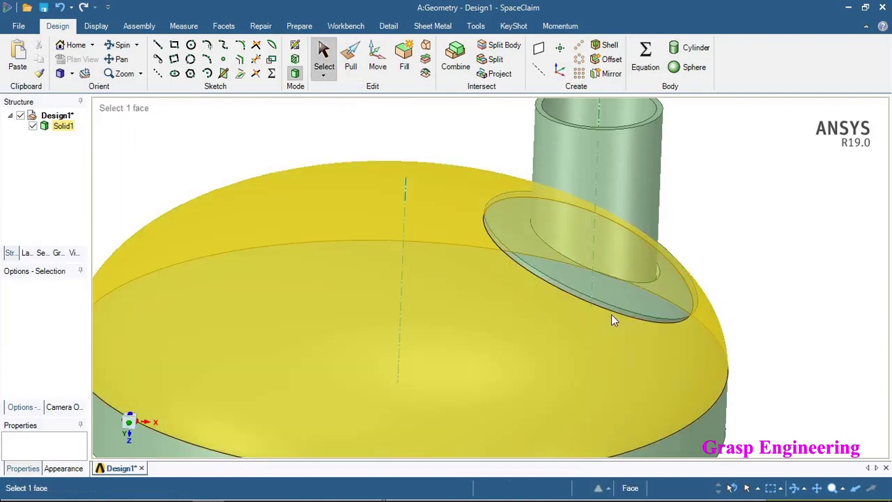
{"action": "left_click", "coordinate": [610, 314]}
{"action": "key", "text": "Escape"}
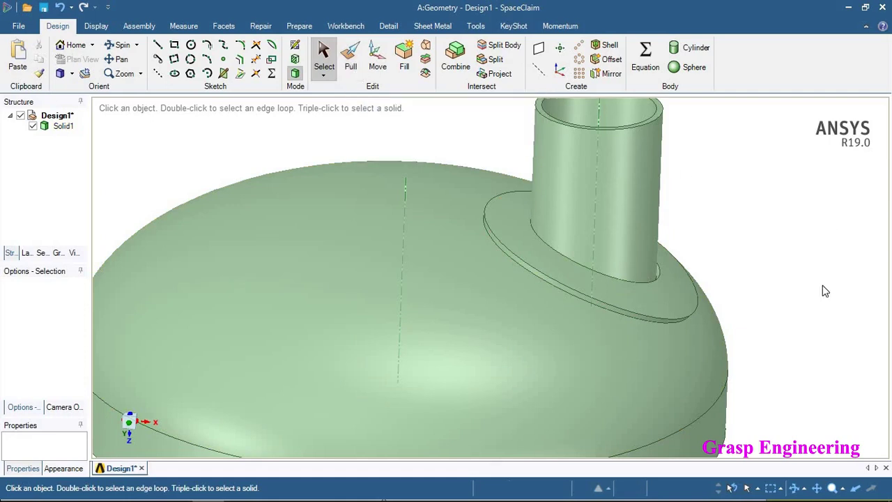
{"action": "scroll", "coordinate": [677, 264], "scroll_direction": "up", "scroll_amount": 3}
{"action": "middle_click_drag", "start_coordinate": [544, 273], "coordinate": [537, 366]}
{"action": "scroll", "coordinate": [622, 232], "scroll_direction": "up", "scroll_amount": 3}
{"action": "scroll", "coordinate": [707, 233], "scroll_direction": "up", "scroll_amount": 3}
{"action": "mouse_move", "coordinate": [731, 228]}
{"action": "middle_mouse_down"}
{"action": "mouse_move", "coordinate": [709, 180]}
{"action": "mouse_move", "coordinate": [733, 173]}
{"action": "mouse_move", "coordinate": [707, 303]}
{"action": "mouse_move", "coordinate": [707, 265]}
{"action": "mouse_move", "coordinate": [737, 243]}
{"action": "mouse_move", "coordinate": [737, 222]}
{"action": "middle_mouse_up"}
{"action": "scroll", "coordinate": [727, 290], "scroll_direction": "down", "scroll_amount": 5}
{"action": "middle_click_drag", "start_coordinate": [642, 298], "coordinate": [663, 310]}
{"action": "middle_click_drag", "start_coordinate": [527, 363], "coordinate": [524, 352]}
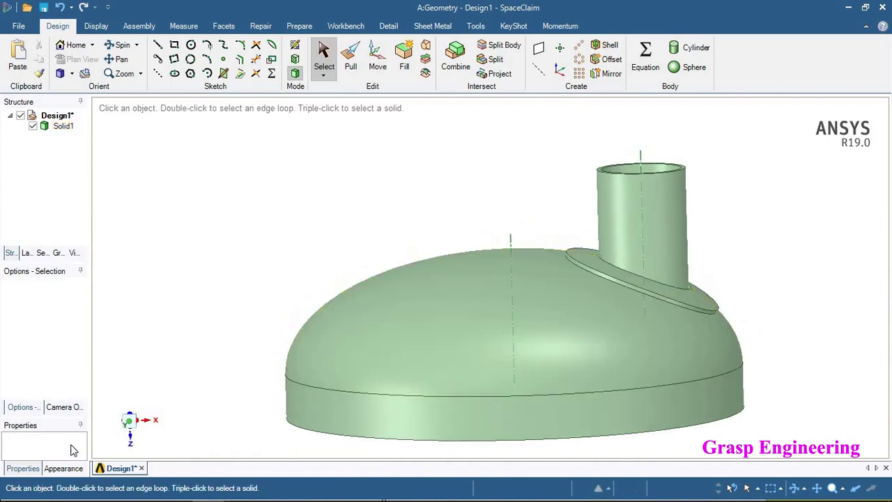
{"action": "left_click", "coordinate": [133, 426]}
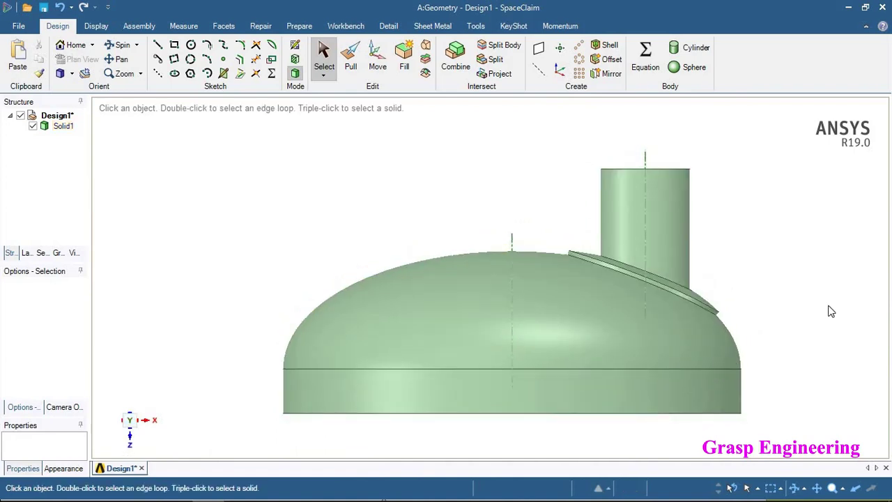
Step: Inspect the pad's outer rim and its inner bore face for gaps against the dome and the nozzle wall
{"action": "scroll", "coordinate": [757, 306], "scroll_direction": "up", "scroll_amount": 3}
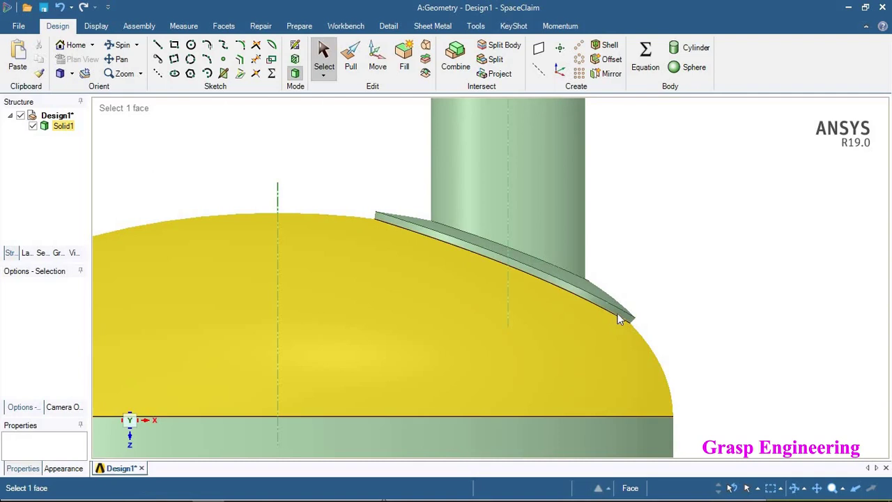
{"action": "left_click", "coordinate": [643, 337]}
{"action": "scroll", "coordinate": [572, 253], "scroll_direction": "up", "scroll_amount": 6}
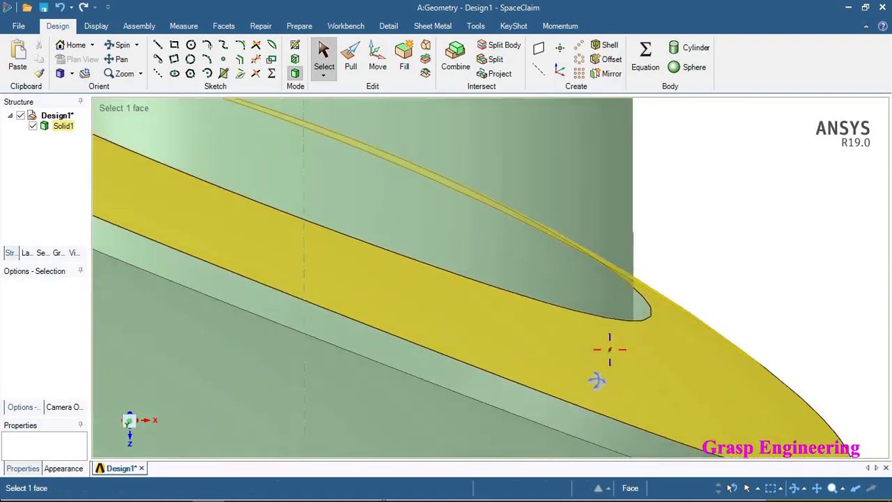
{"action": "scroll", "coordinate": [610, 350], "scroll_direction": "down", "scroll_amount": 6}
{"action": "left_click", "coordinate": [635, 259]}
{"action": "scroll", "coordinate": [676, 283], "scroll_direction": "down", "scroll_amount": 2}
{"action": "mouse_move", "coordinate": [676, 284]}
{"action": "middle_mouse_down"}
{"action": "mouse_move", "coordinate": [581, 279]}
{"action": "mouse_move", "coordinate": [612, 299]}
{"action": "middle_mouse_up"}
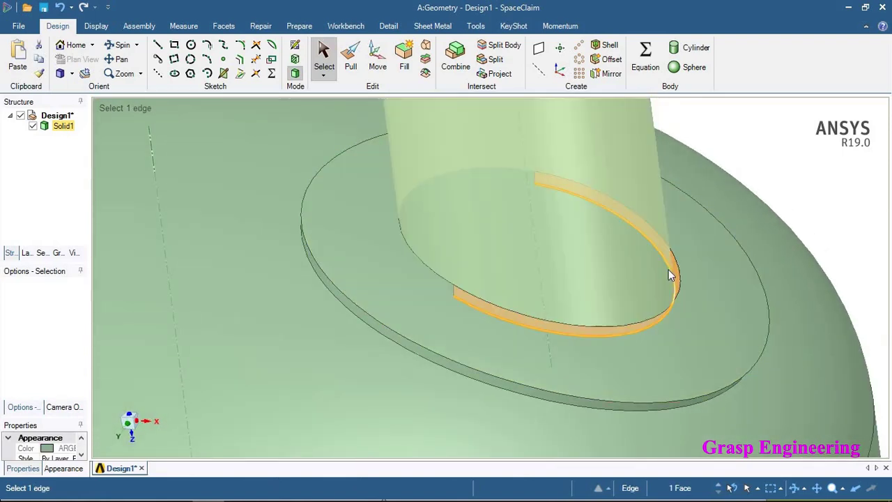
{"action": "scroll", "coordinate": [679, 307], "scroll_direction": "up", "scroll_amount": 6}
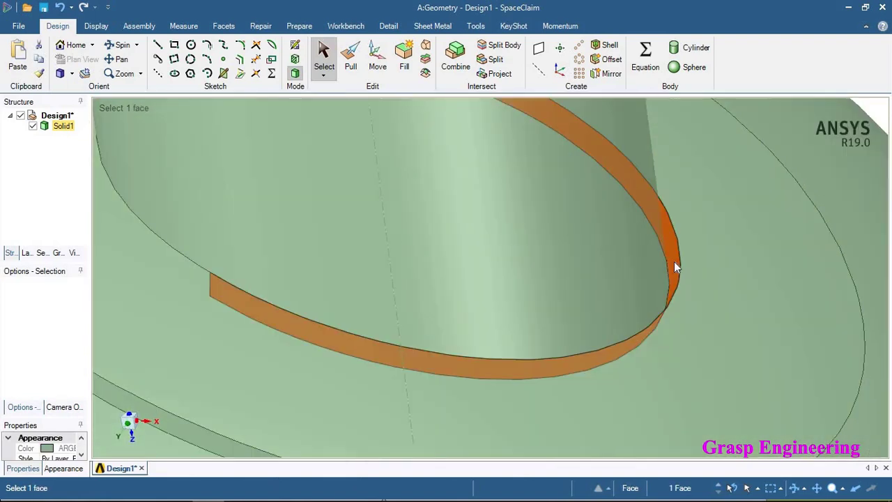
{"action": "scroll", "coordinate": [691, 353], "scroll_direction": "down", "scroll_amount": 5}
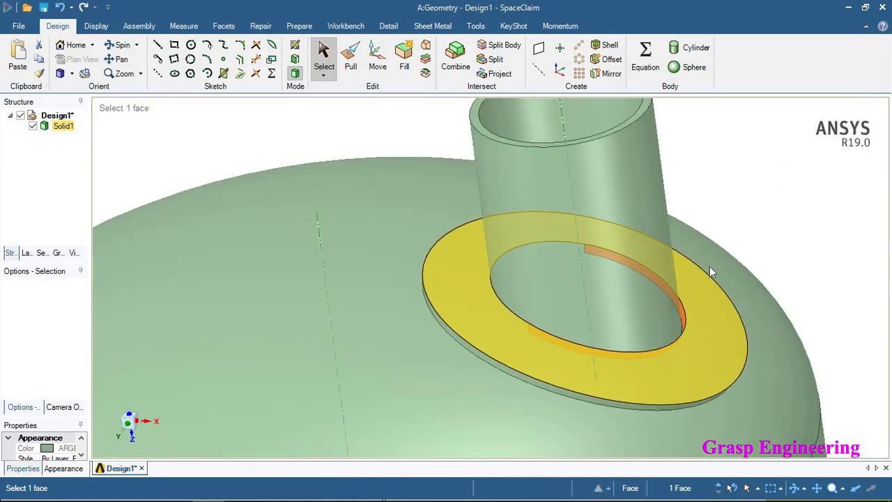
Step: Clear the face selection and examine the whole head with its nozzle and pad from several sides
{"action": "left_click", "coordinate": [716, 233]}
{"action": "middle_click_drag", "start_coordinate": [643, 325], "coordinate": [496, 169]}
{"action": "scroll", "coordinate": [672, 347], "scroll_direction": "up", "scroll_amount": 3}
{"action": "scroll", "coordinate": [699, 270], "scroll_direction": "down", "scroll_amount": 5}
{"action": "middle_click_drag", "start_coordinate": [604, 312], "coordinate": [637, 294]}
{"action": "scroll", "coordinate": [423, 212], "scroll_direction": "down", "scroll_amount": 3}
{"action": "middle_click_drag", "start_coordinate": [504, 296], "coordinate": [481, 257]}
{"action": "scroll", "coordinate": [604, 281], "scroll_direction": "up", "scroll_amount": 3}
{"action": "middle_click_drag", "start_coordinate": [716, 272], "coordinate": [755, 291]}
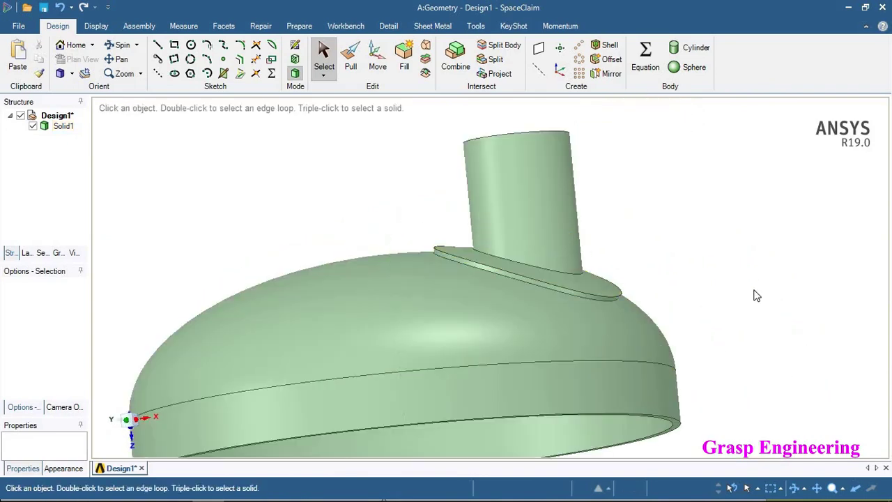
Step: Chamfer the edge where the pad's outer rim meets the dome by about 4.6 mm to form a fillet weld
{"action": "scroll", "coordinate": [392, 268], "scroll_direction": "up", "scroll_amount": 3}
{"action": "scroll", "coordinate": [463, 247], "scroll_direction": "up", "scroll_amount": 3}
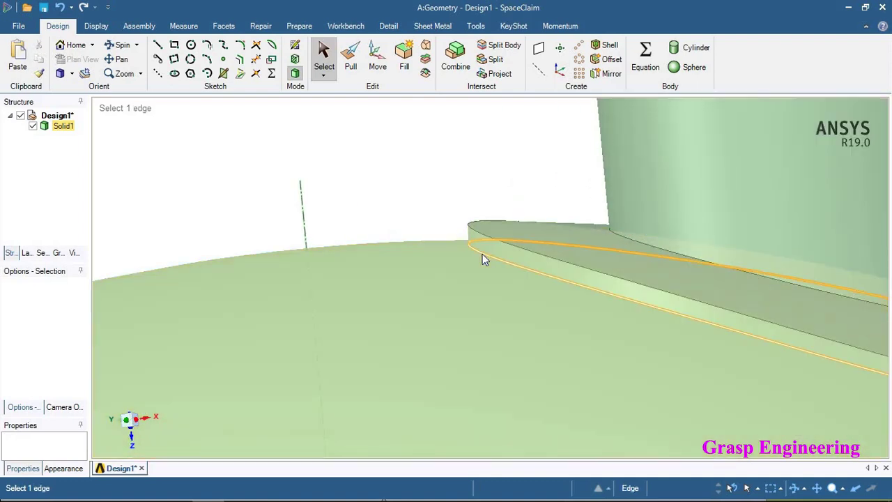
{"action": "left_click", "coordinate": [483, 255]}
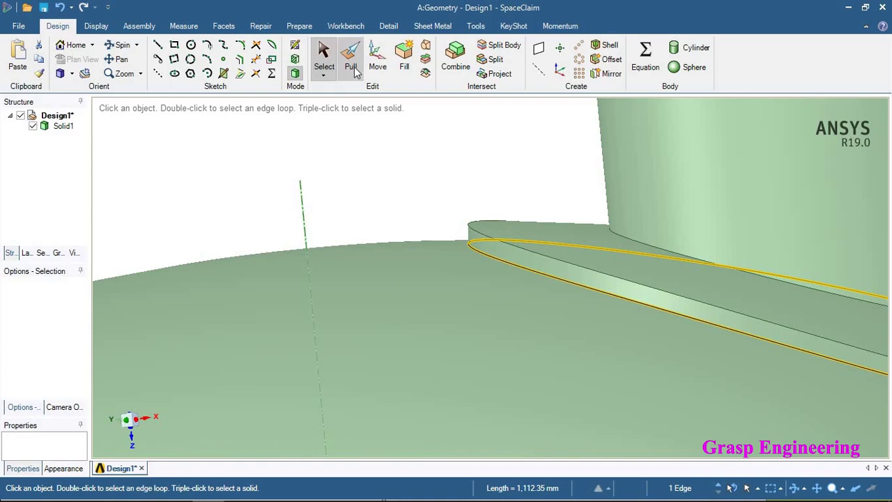
{"action": "left_click", "coordinate": [353, 69]}
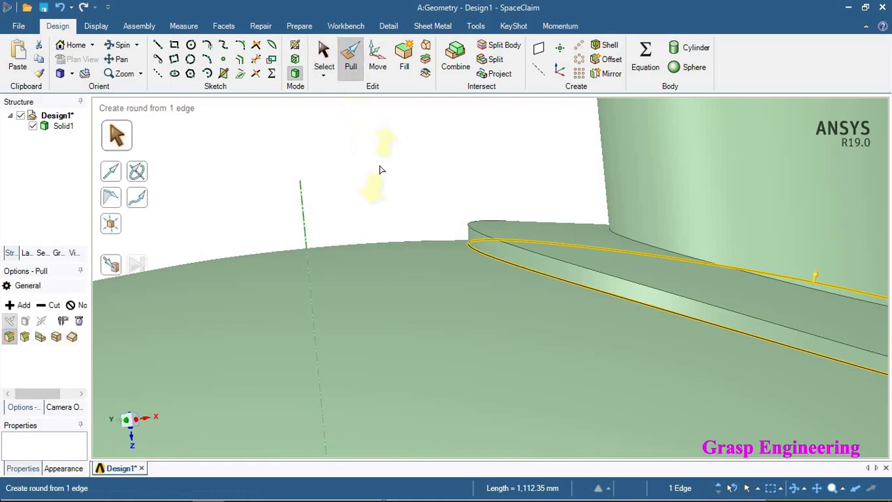
{"action": "left_click", "coordinate": [25, 338]}
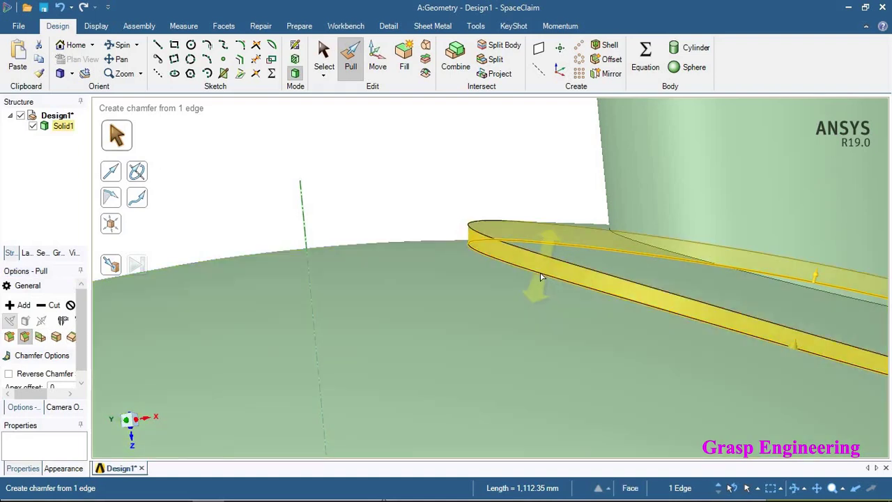
{"action": "scroll", "coordinate": [539, 278], "scroll_direction": "up", "scroll_amount": 3}
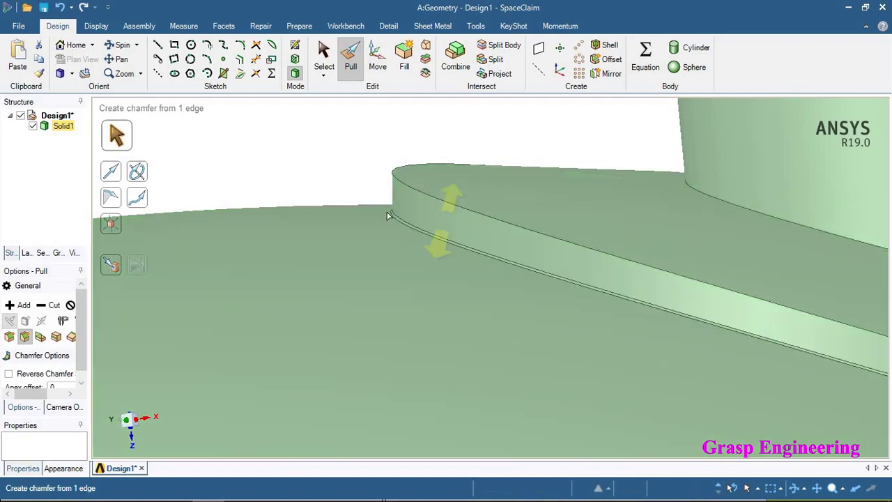
{"action": "left_click_drag", "start_coordinate": [75, 379], "coordinate": [90, 372]}
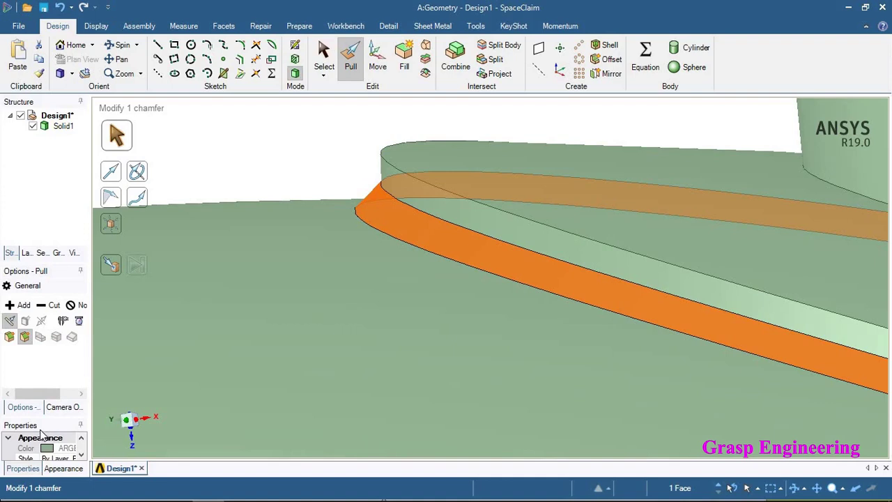
Step: Set the first setback of the pad's outer weld chamfer to 10 mm, leaving the second same as first
{"action": "left_click_drag", "start_coordinate": [41, 419], "coordinate": [142, 311]}
{"action": "left_click", "coordinate": [76, 406]}
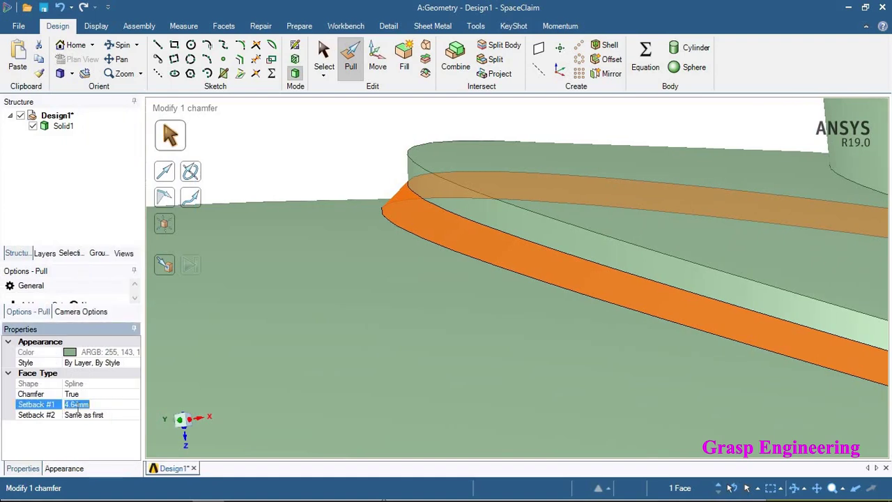
{"action": "type", "text": "10"}
{"action": "left_click", "coordinate": [75, 405]}
{"action": "type", "text": "10"}
{"action": "key", "text": "Return"}
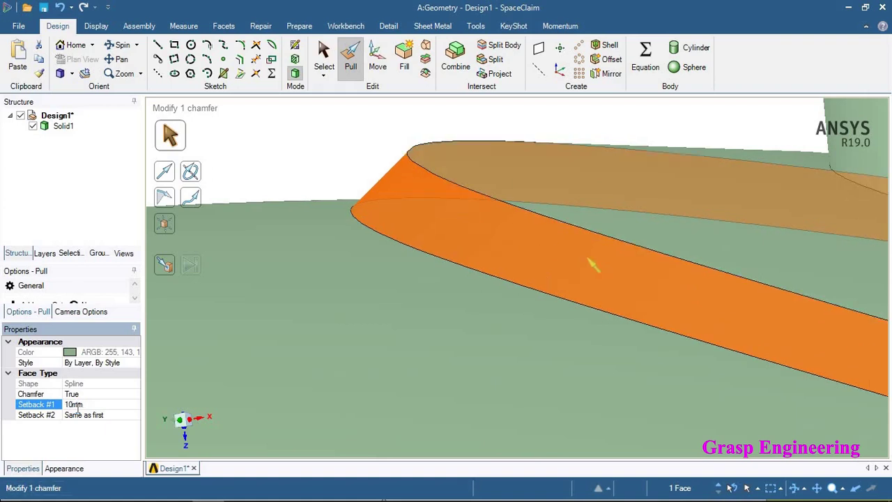
Step: Select the full edge loop where the nozzle's outer wall meets the top face of the reinforcing pad
{"action": "scroll", "coordinate": [336, 258], "scroll_direction": "down", "scroll_amount": 5}
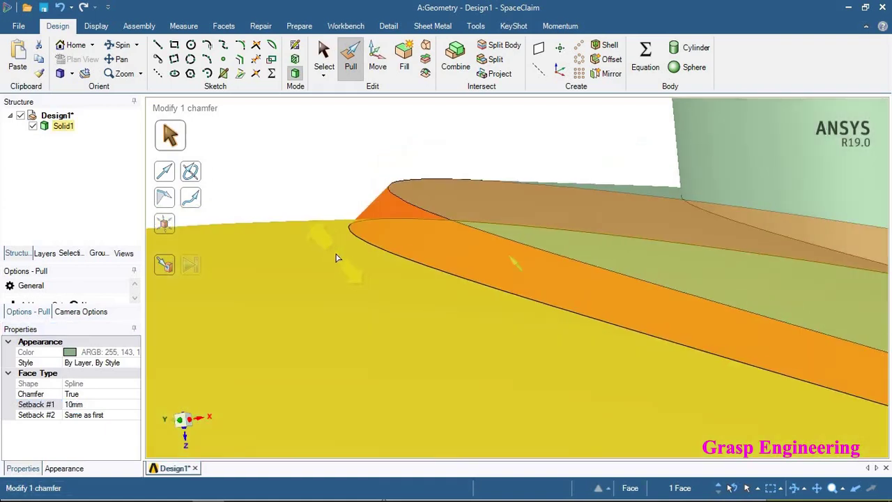
{"action": "middle_click_drag", "start_coordinate": [471, 267], "coordinate": [544, 314]}
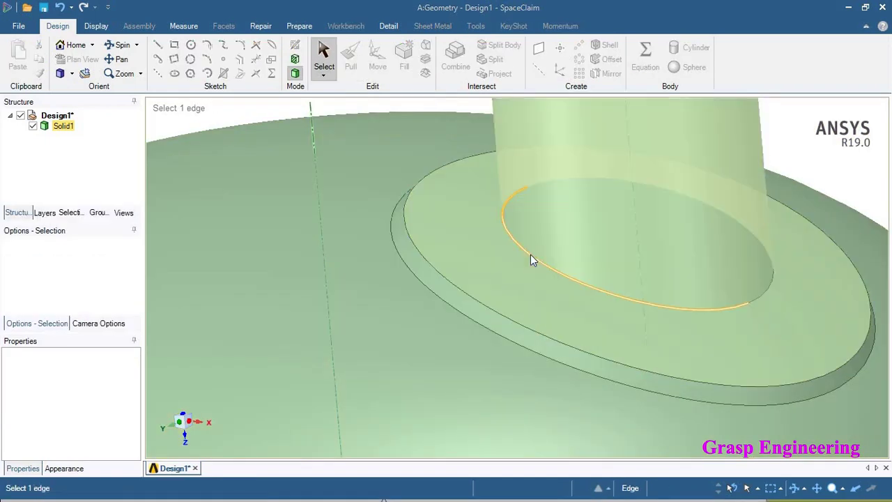
{"action": "double_click", "coordinate": [530, 257]}
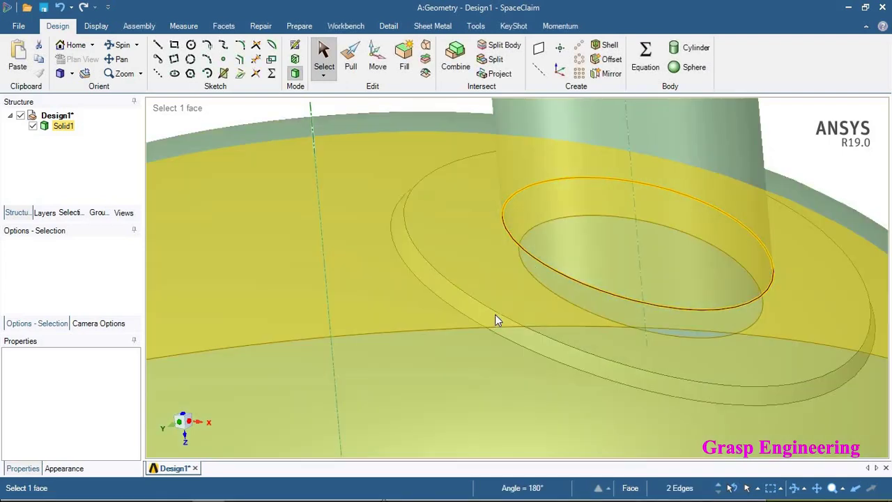
{"action": "scroll", "coordinate": [516, 234], "scroll_direction": "up", "scroll_amount": 3}
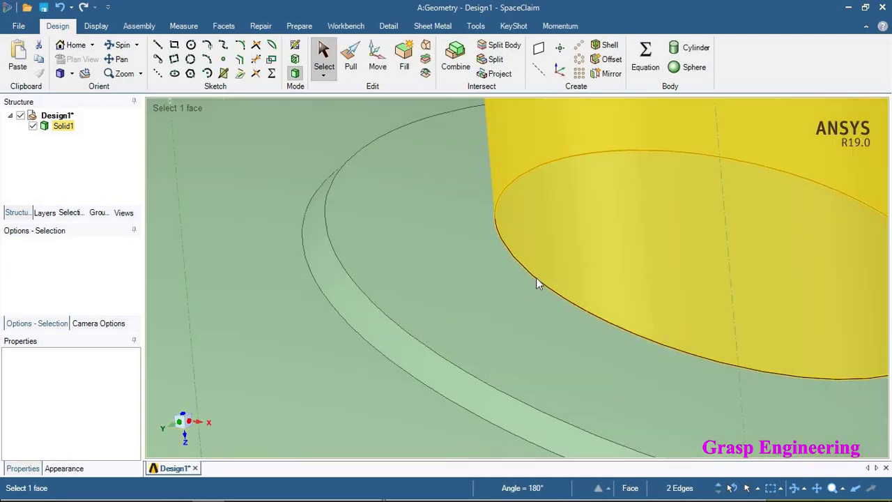
{"action": "scroll", "coordinate": [559, 296], "scroll_direction": "down", "scroll_amount": 2}
{"action": "scroll", "coordinate": [601, 308], "scroll_direction": "down", "scroll_amount": 3}
{"action": "scroll", "coordinate": [647, 329], "scroll_direction": "up", "scroll_amount": 2}
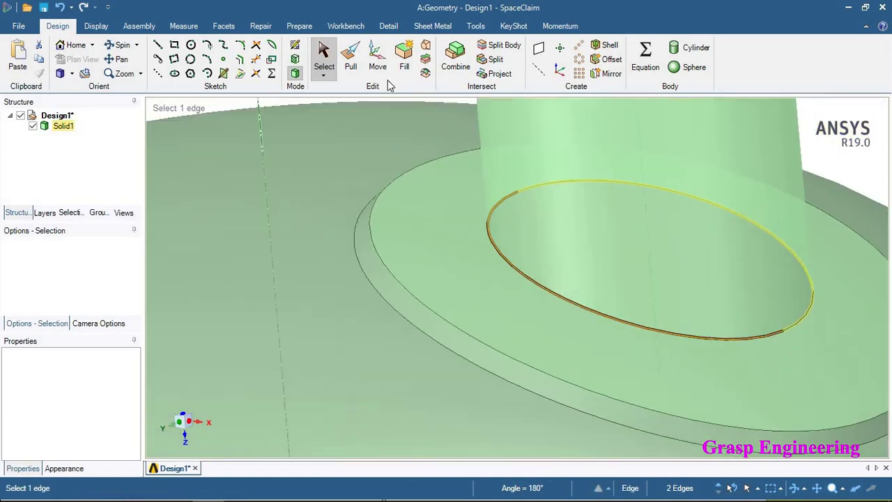
Step: Try to chamfer the edge loop between the nozzle and the pad by about 2.8 mm
{"action": "left_click", "coordinate": [350, 62]}
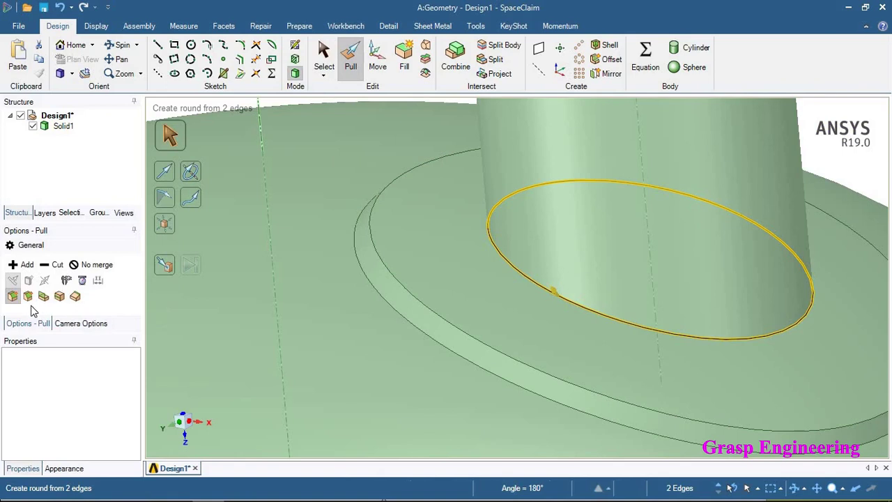
{"action": "left_click", "coordinate": [28, 298]}
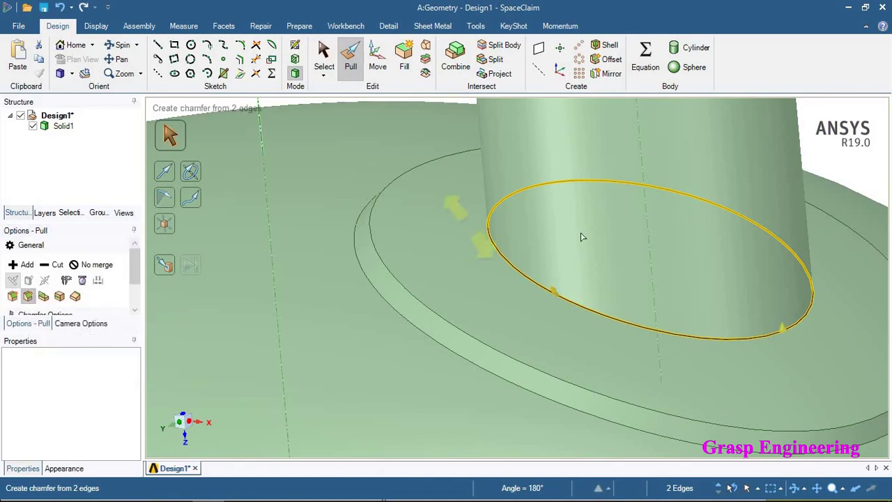
{"action": "scroll", "coordinate": [578, 321], "scroll_direction": "up", "scroll_amount": 5}
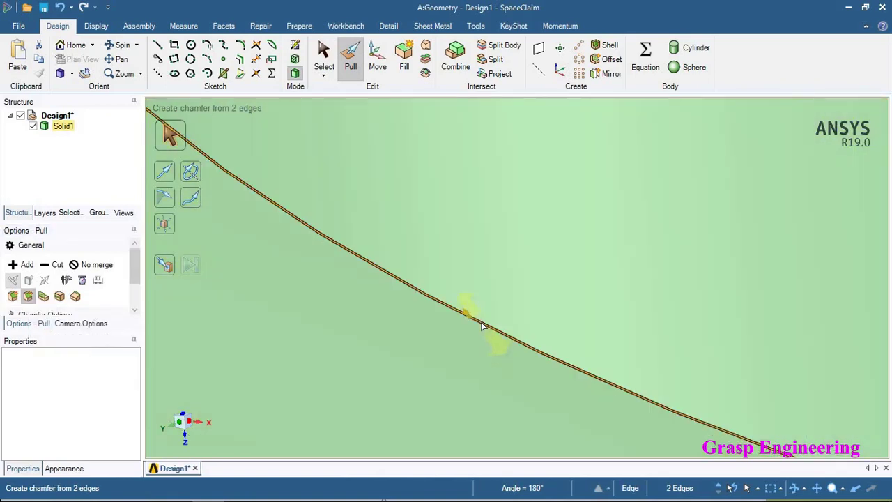
{"action": "left_click_drag", "start_coordinate": [491, 312], "coordinate": [499, 303]}
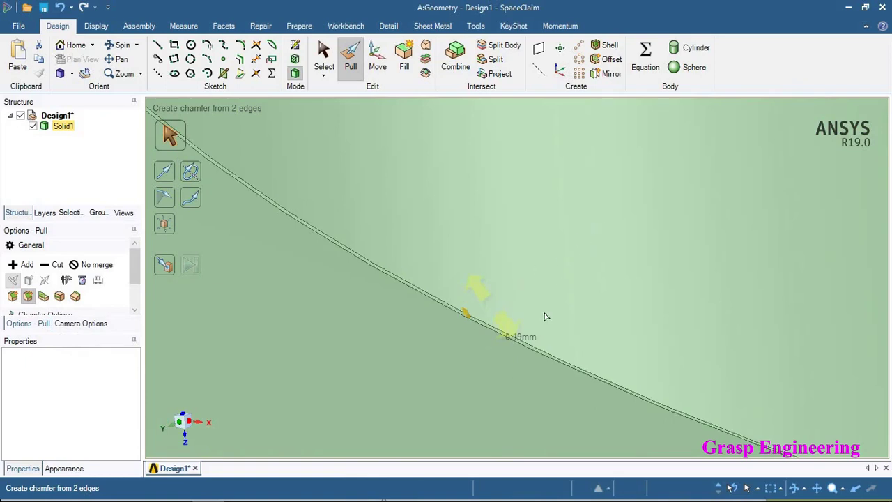
{"action": "left_click_drag", "start_coordinate": [507, 369], "coordinate": [562, 278]}
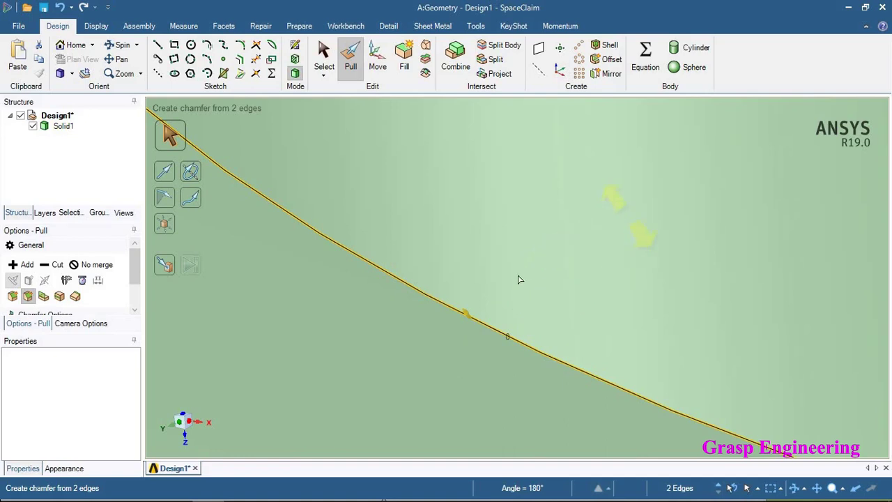
{"action": "scroll", "coordinate": [526, 274], "scroll_direction": "down", "scroll_amount": 2}
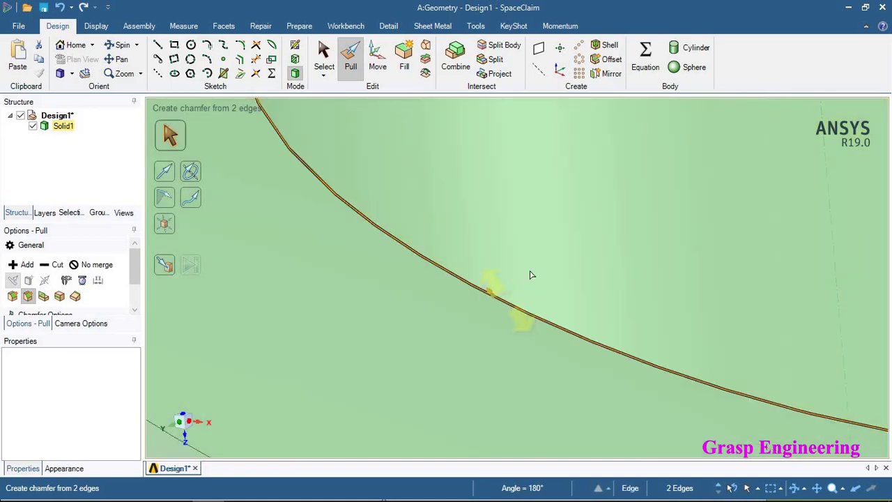
{"action": "left_click_drag", "start_coordinate": [528, 280], "coordinate": [557, 251]}
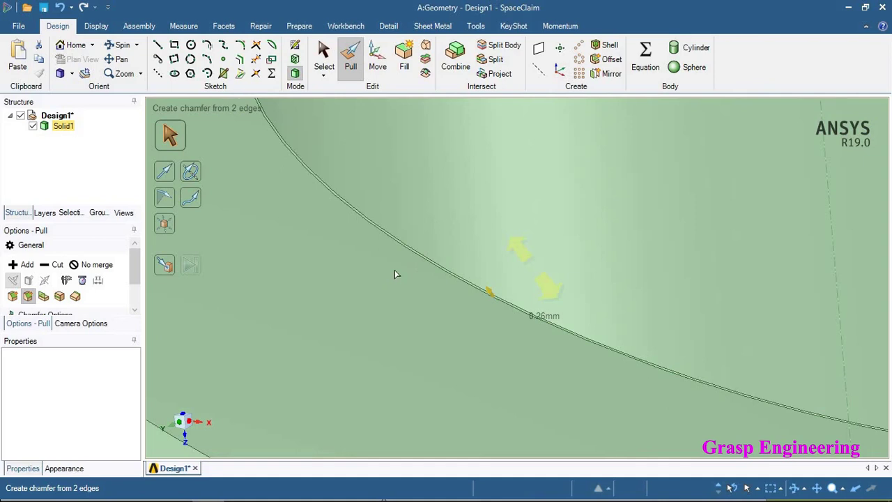
{"action": "scroll", "coordinate": [395, 270], "scroll_direction": "down", "scroll_amount": 2}
{"action": "left_click_drag", "start_coordinate": [395, 270], "coordinate": [511, 212]}
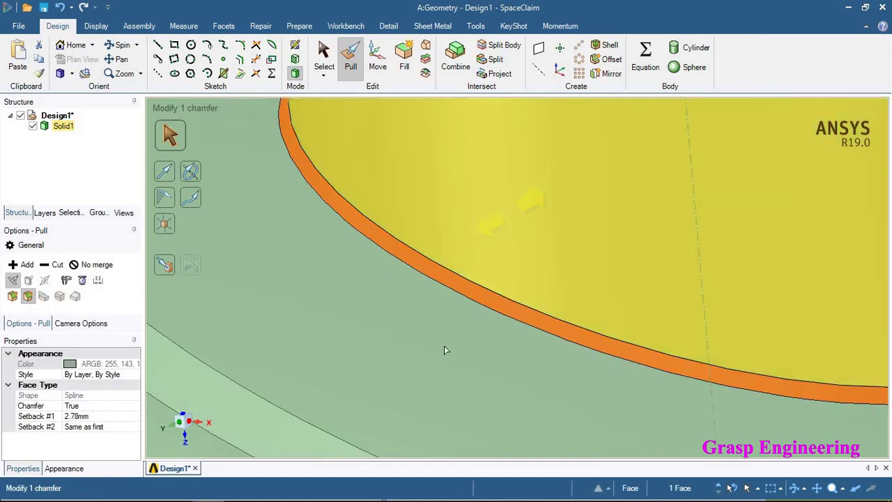
Step: Open the first setback of the nozzle-to-pad chamfer for editing, leave it and undo the chamfer
{"action": "left_click", "coordinate": [101, 417]}
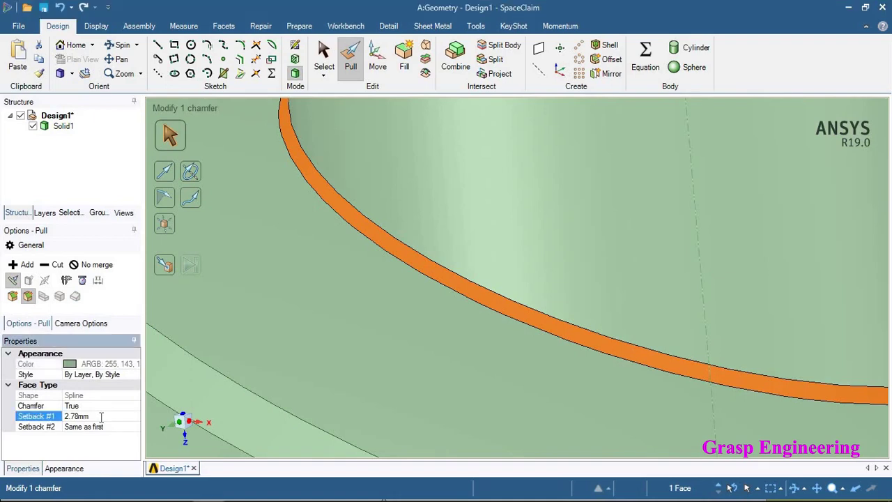
{"action": "double_click", "coordinate": [72, 417]}
{"action": "scroll", "coordinate": [435, 375], "scroll_direction": "down", "scroll_amount": 2}
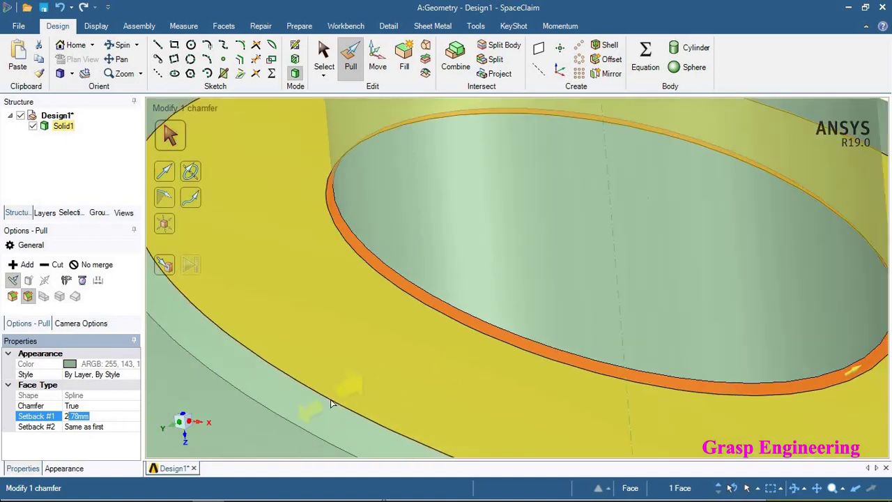
{"action": "scroll", "coordinate": [332, 396], "scroll_direction": "down", "scroll_amount": 3}
{"action": "left_click", "coordinate": [764, 184]}
{"action": "left_click", "coordinate": [614, 367]}
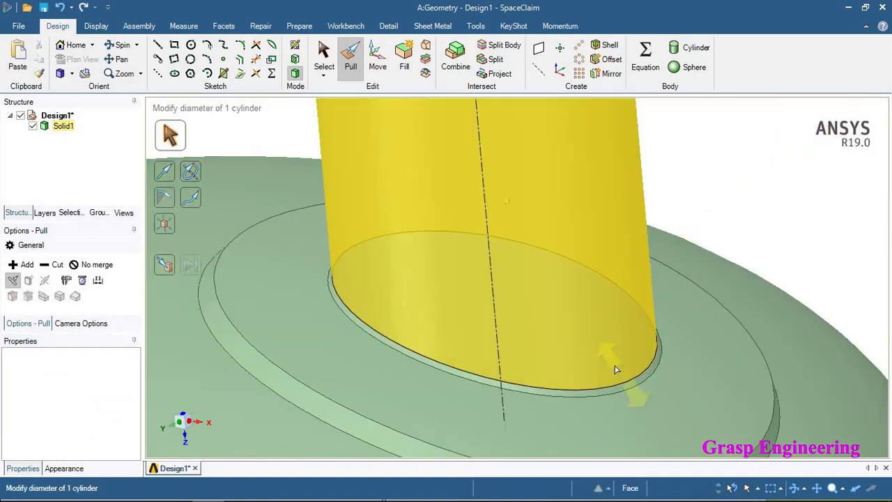
{"action": "key", "text": "ctrl+z"}
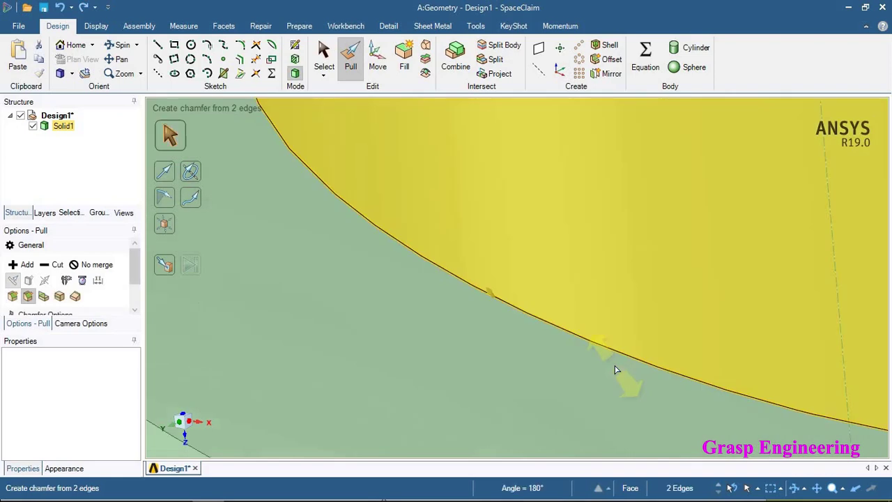
Step: Round the edge loop where the nozzle meets the pad by about 0.26 mm instead of chamfering it
{"action": "scroll", "coordinate": [579, 392], "scroll_direction": "down", "scroll_amount": 5}
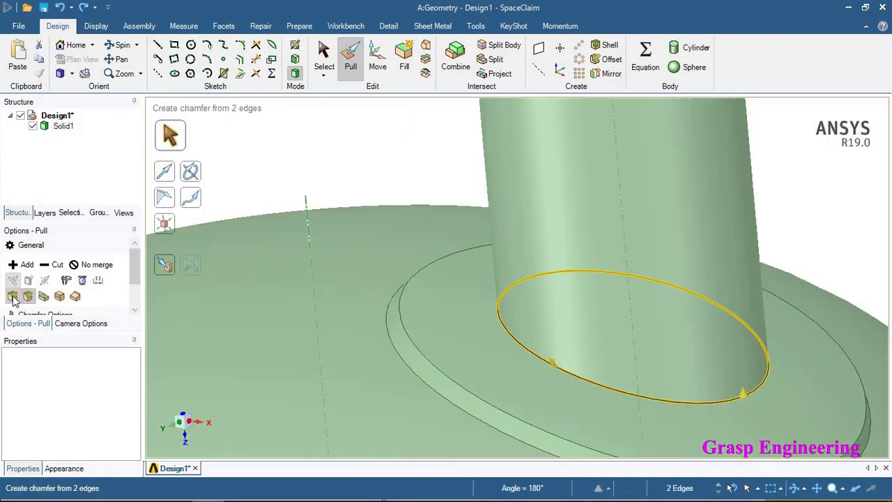
{"action": "left_click", "coordinate": [12, 298]}
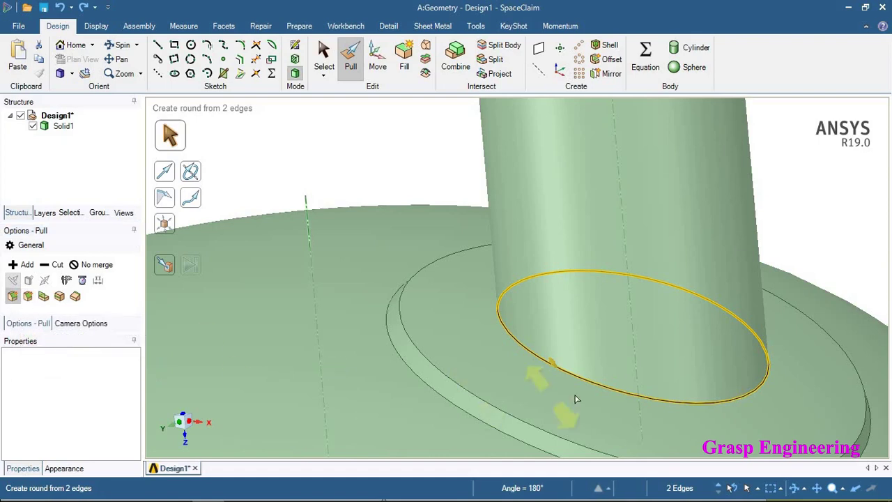
{"action": "scroll", "coordinate": [574, 398], "scroll_direction": "up", "scroll_amount": 5}
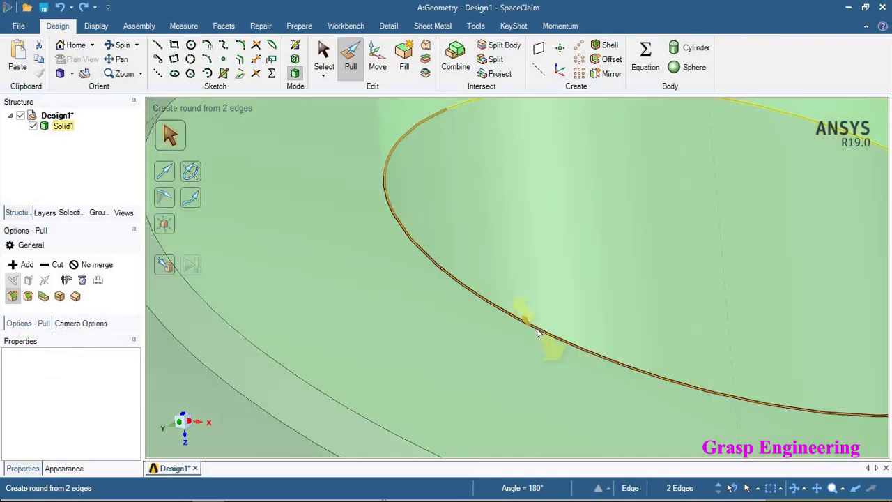
{"action": "scroll", "coordinate": [550, 362], "scroll_direction": "up", "scroll_amount": 5}
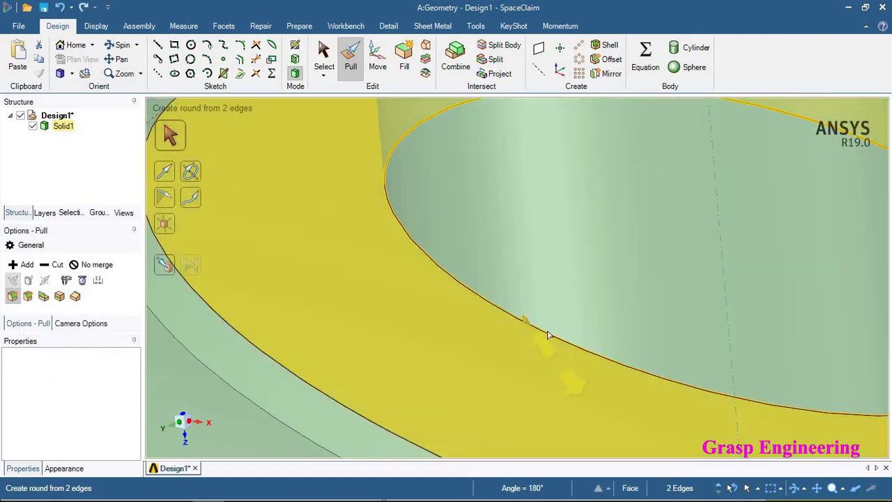
{"action": "left_click_drag", "start_coordinate": [500, 294], "coordinate": [508, 270]}
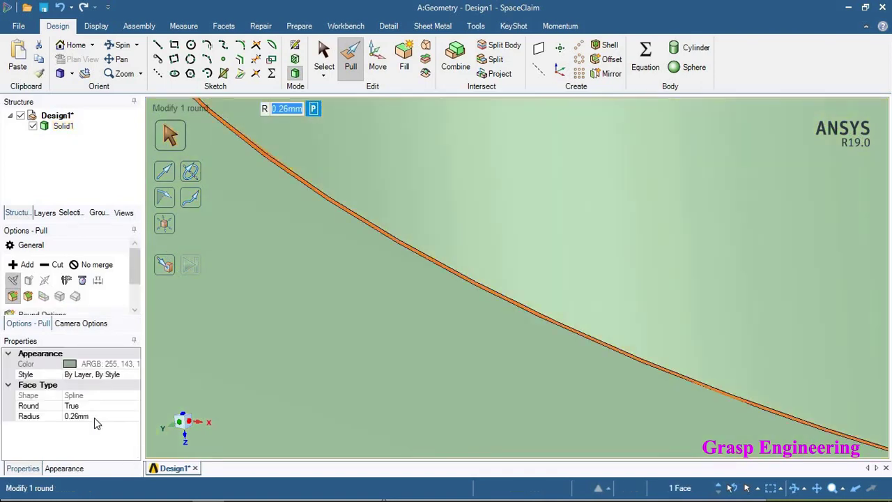
Step: Set the radius of the nozzle-to-pad round to 2 mm
{"action": "left_click", "coordinate": [93, 416]}
{"action": "key", "text": "Return"}
{"action": "type", "text": "2"}
{"action": "key", "text": "Return"}
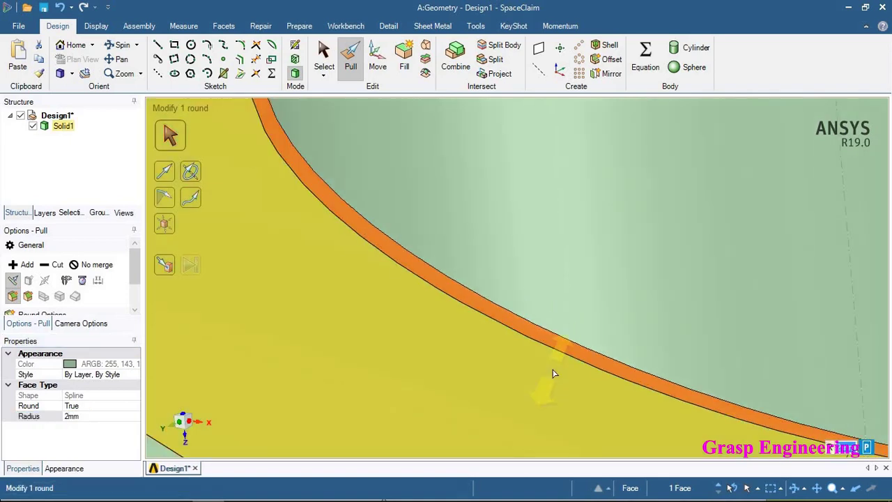
Step: Set the radius of the nozzle-to-pad round to 5 mm to form the inner fillet weld
{"action": "scroll", "coordinate": [564, 391], "scroll_direction": "down", "scroll_amount": 3}
{"action": "left_click", "coordinate": [85, 416]}
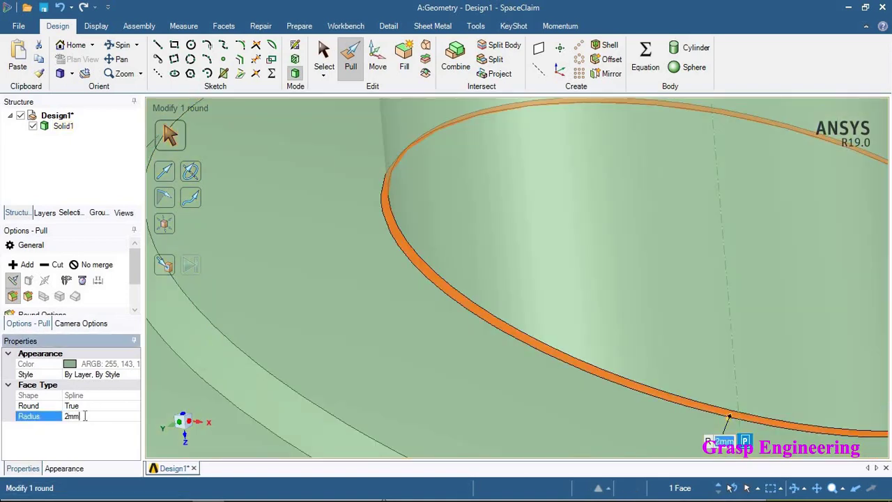
{"action": "type", "text": "5"}
{"action": "key", "text": "Return"}
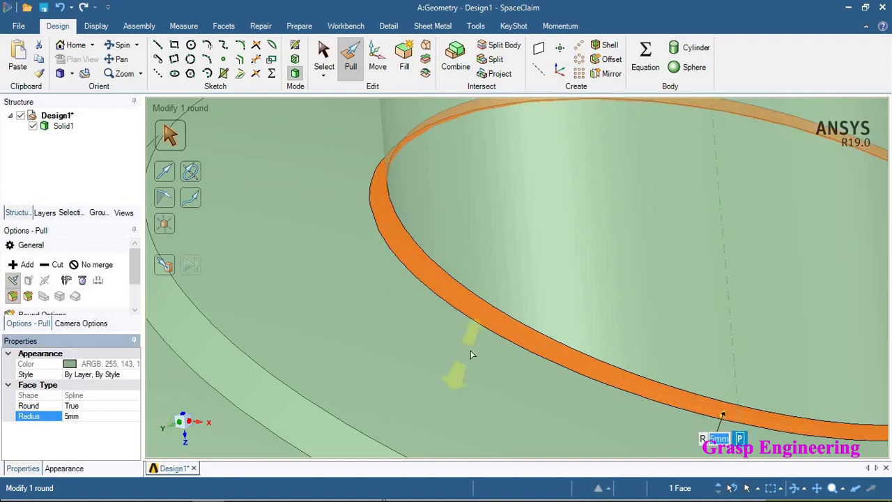
Step: Examine the rounded weld between the nozzle wall and the pad from a close side view
{"action": "scroll", "coordinate": [465, 349], "scroll_direction": "down", "scroll_amount": 3}
{"action": "left_click", "coordinate": [783, 207]}
{"action": "middle_click_drag", "start_coordinate": [523, 302], "coordinate": [525, 297]}
{"action": "scroll", "coordinate": [397, 313], "scroll_direction": "up", "scroll_amount": 4}
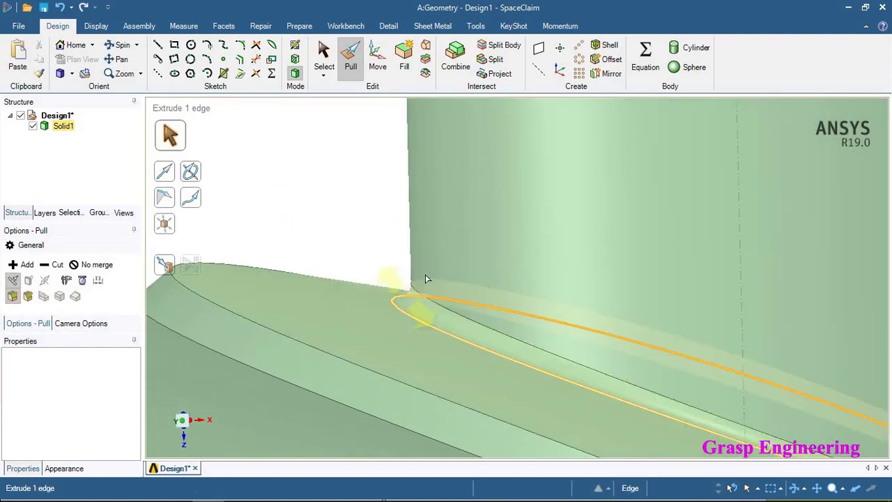
{"action": "scroll", "coordinate": [412, 303], "scroll_direction": "up", "scroll_amount": 2}
{"action": "scroll", "coordinate": [425, 286], "scroll_direction": "up", "scroll_amount": 3}
{"action": "scroll", "coordinate": [391, 334], "scroll_direction": "down", "scroll_amount": 8}
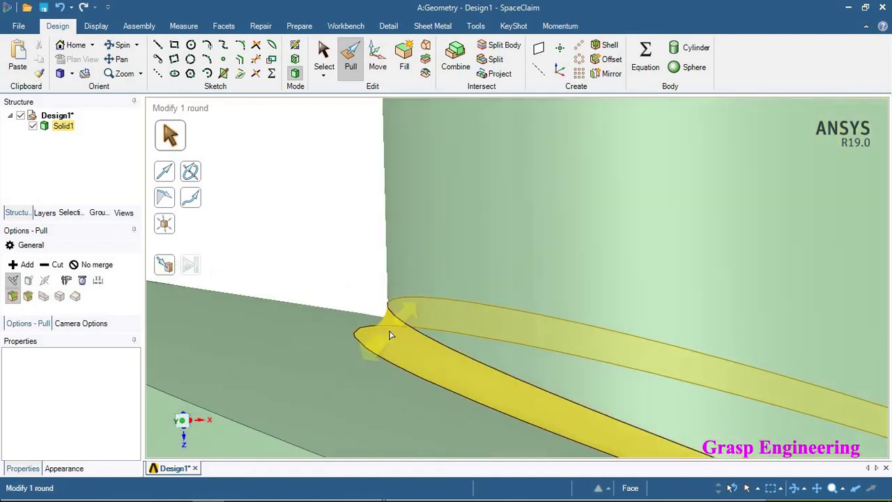
Step: Clear the face selection, examine the whole head with its nozzle and pad, and leave Pull for Select
{"action": "left_click", "coordinate": [738, 334]}
{"action": "scroll", "coordinate": [576, 373], "scroll_direction": "down", "scroll_amount": 3}
{"action": "left_click", "coordinate": [576, 372]}
{"action": "middle_click_drag", "start_coordinate": [576, 372], "coordinate": [562, 417]}
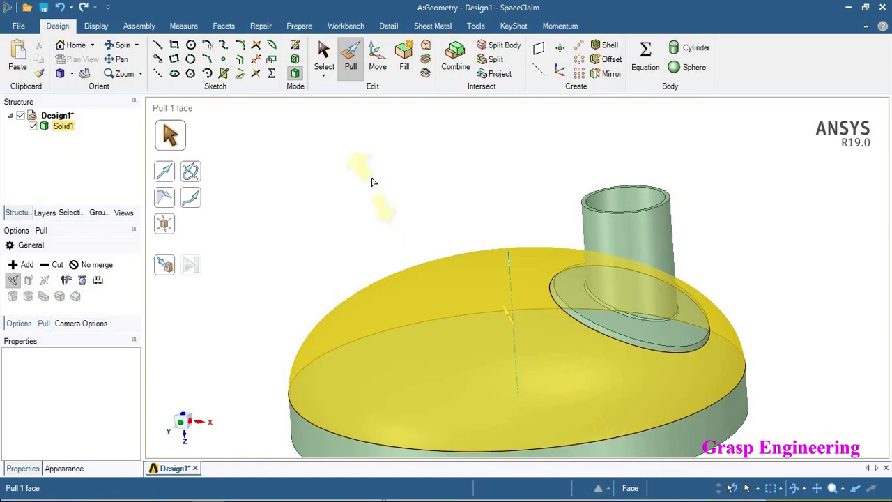
{"action": "left_click", "coordinate": [369, 189]}
{"action": "middle_click_drag", "start_coordinate": [369, 188], "coordinate": [364, 152]}
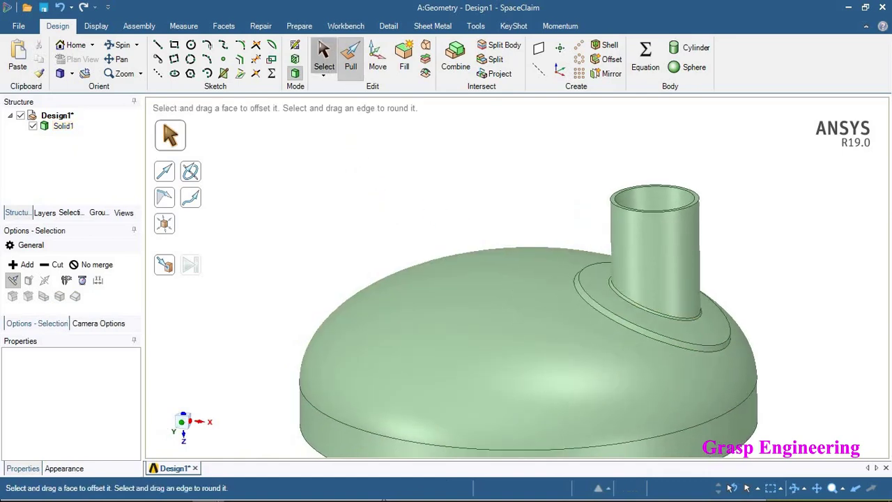
{"action": "left_click", "coordinate": [324, 56]}
{"action": "left_click", "coordinate": [411, 267]}
Step: Switch to the PowerPoint slide show, compare the head with the 2D drawing, and switch back to SpaceClaim
{"action": "key", "text": "alt+tab"}
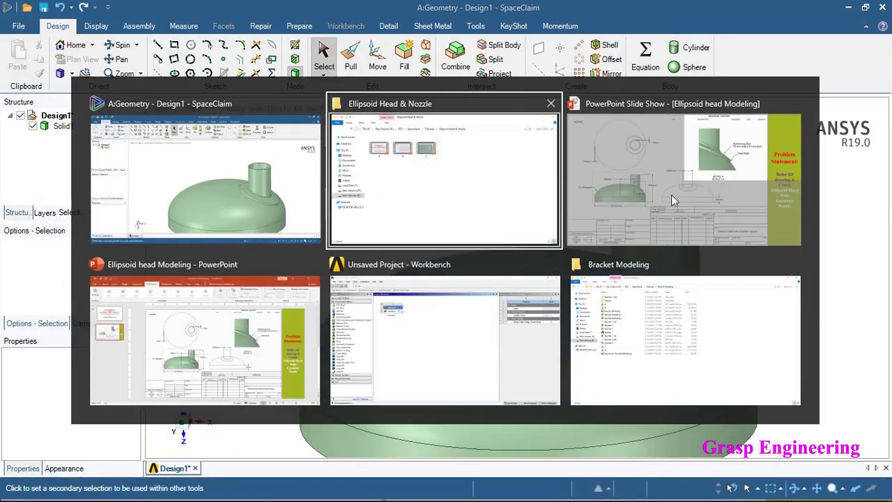
{"action": "left_click", "coordinate": [668, 196]}
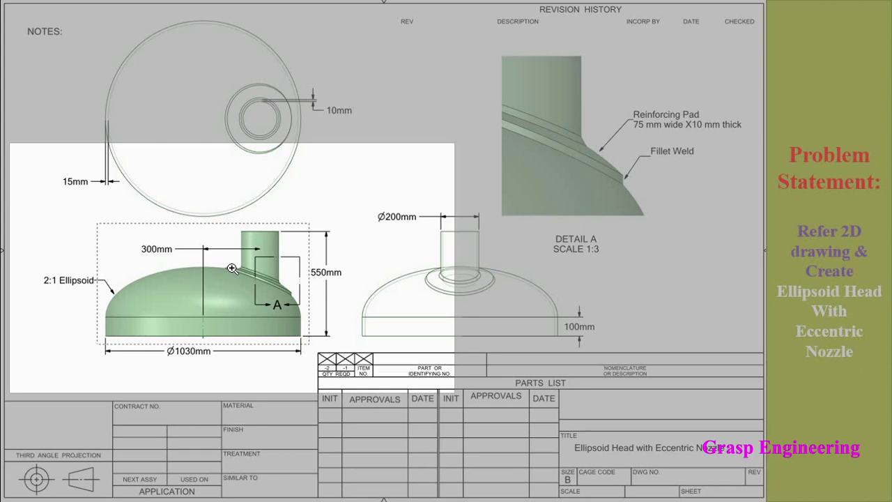
{"action": "key", "text": "alt+Tab"}
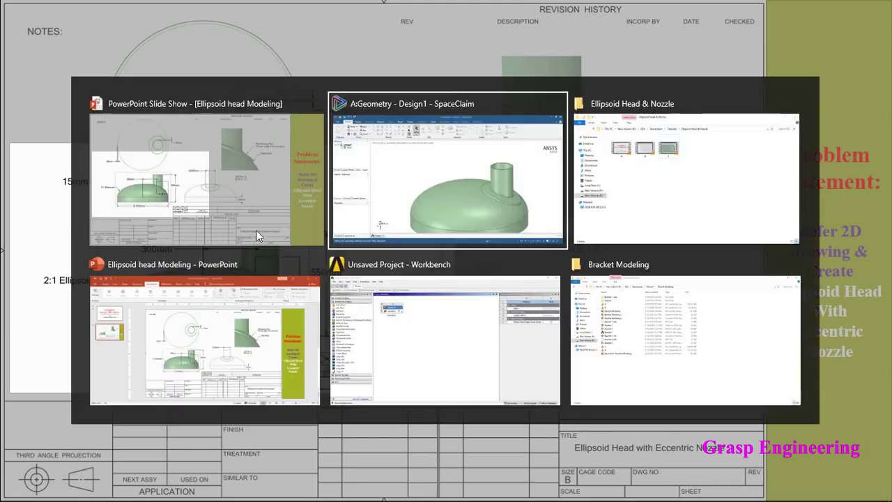
Step: Fit the finished head in the view and inspect the complete model
{"action": "key", "text": "z"}
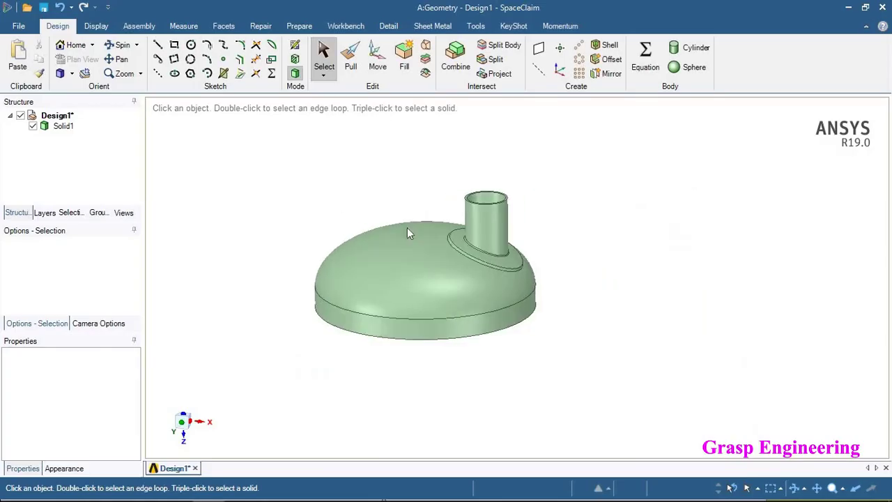
{"action": "scroll", "coordinate": [251, 168], "scroll_direction": "up", "scroll_amount": 3}
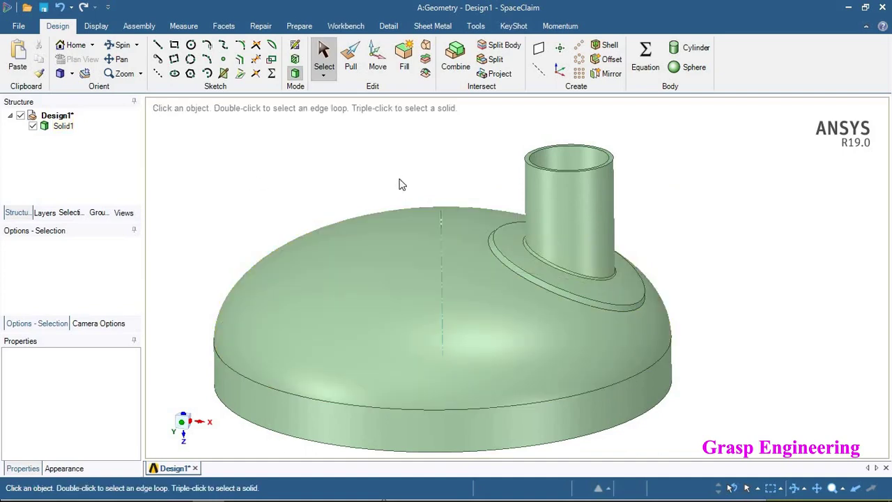
{"action": "scroll", "coordinate": [648, 295], "scroll_direction": "down", "scroll_amount": 1}
{"action": "key", "text": "Escape"}
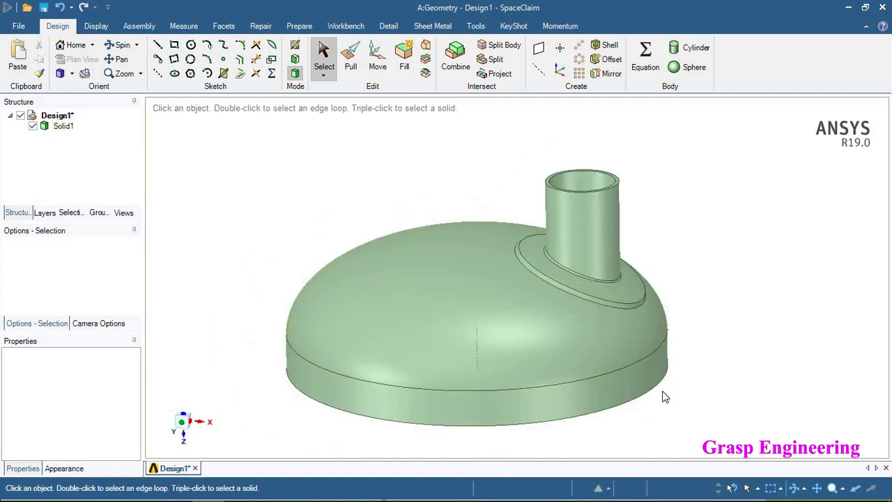